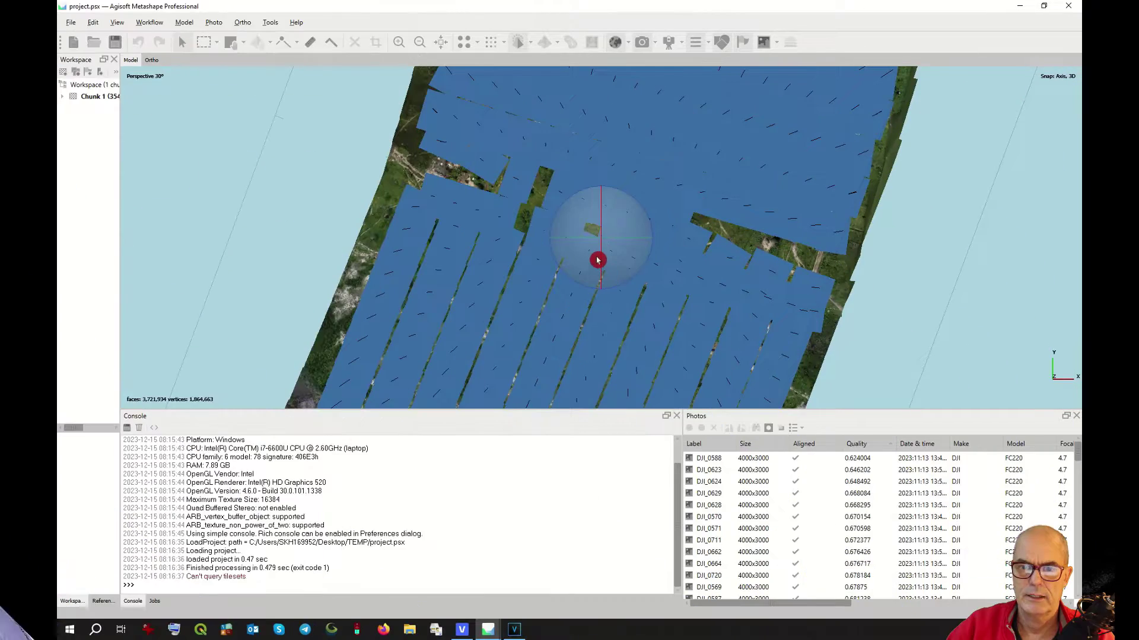
Step: Tilt the 3D view and switch the viewport to the dense point cloud
mouse_move(597, 259)
left_mouse_down()
mouse_move(598, 209)
mouse_move(597, 251)
left_mouse_up()
key("3")
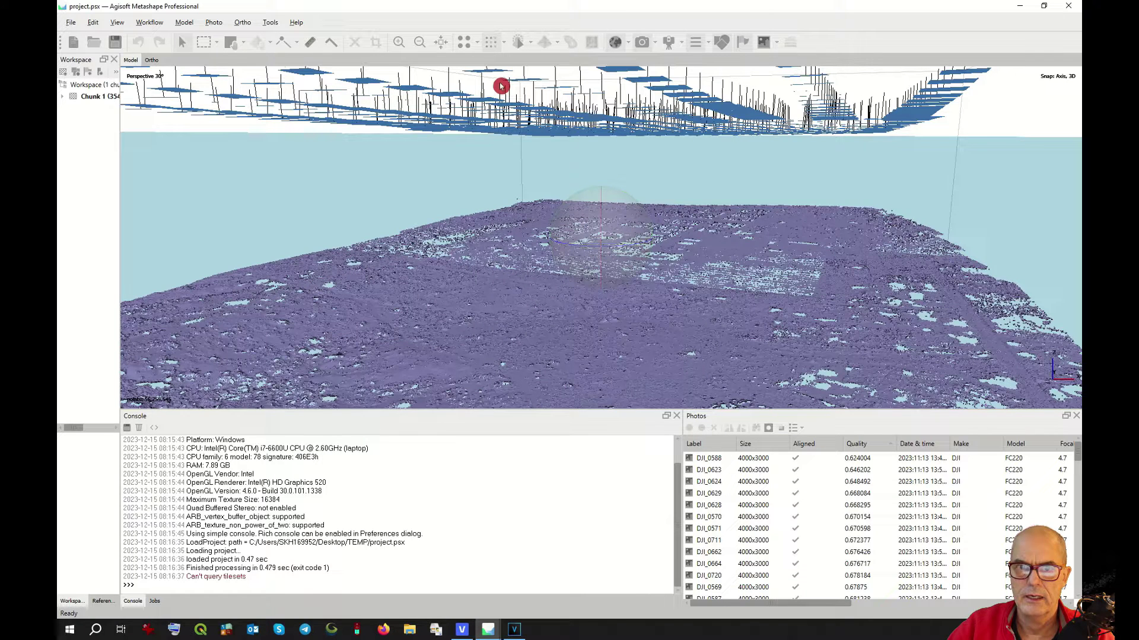
Step: Display the point cloud in Point Cloud - Colors, then zoom in and level the view over the town
left_click(505, 43)
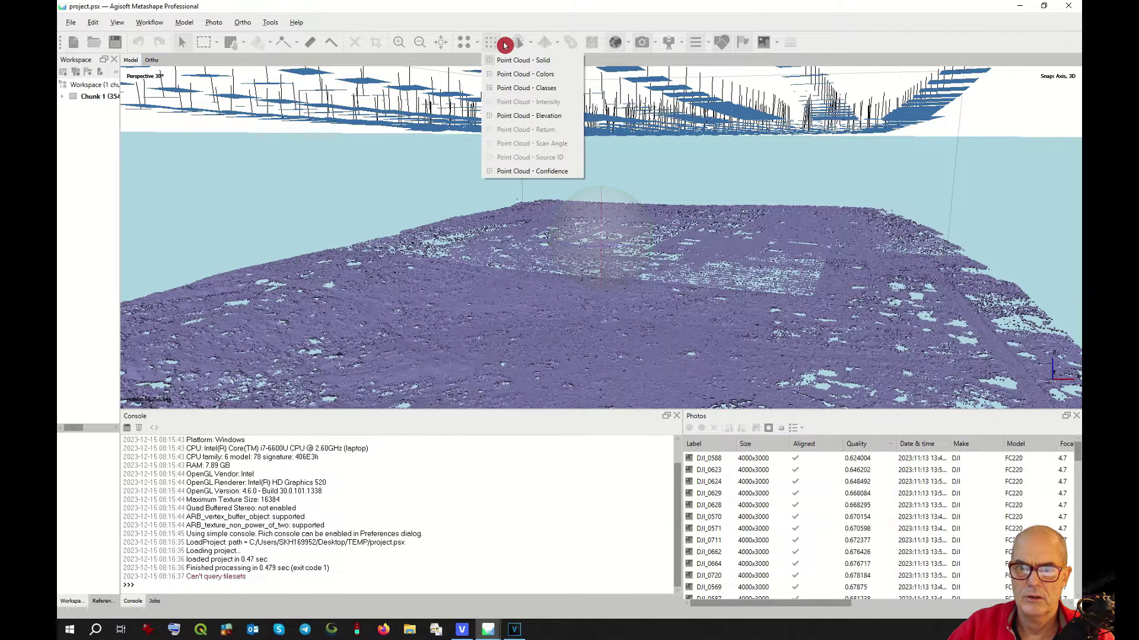
left_click(513, 75)
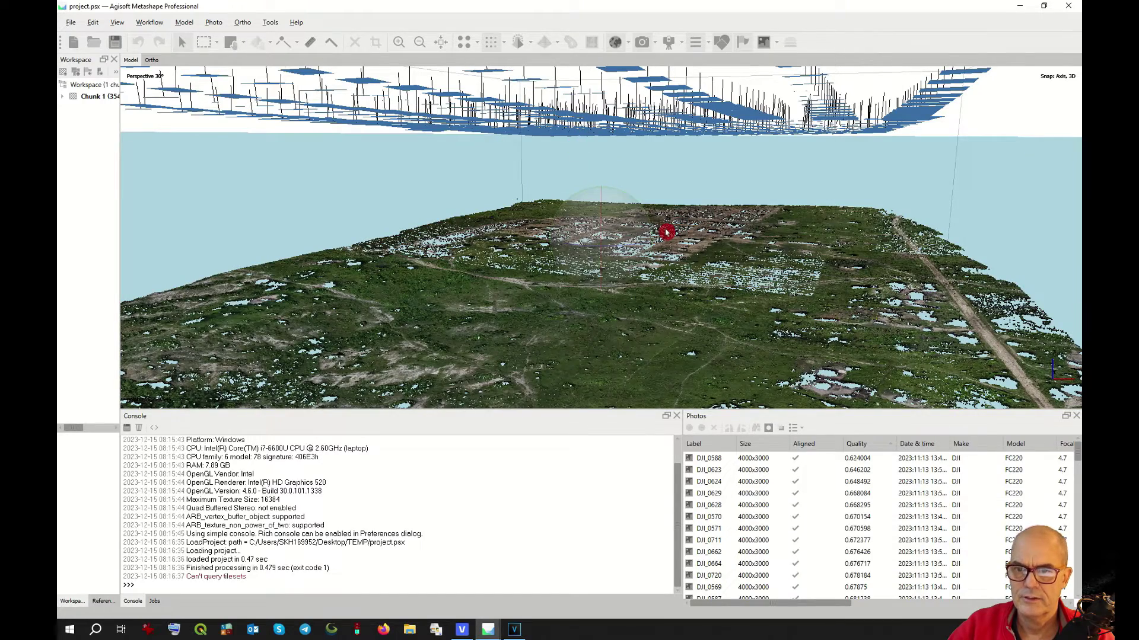
scroll(666, 232, "up", 2)
scroll(667, 232, "up", 4)
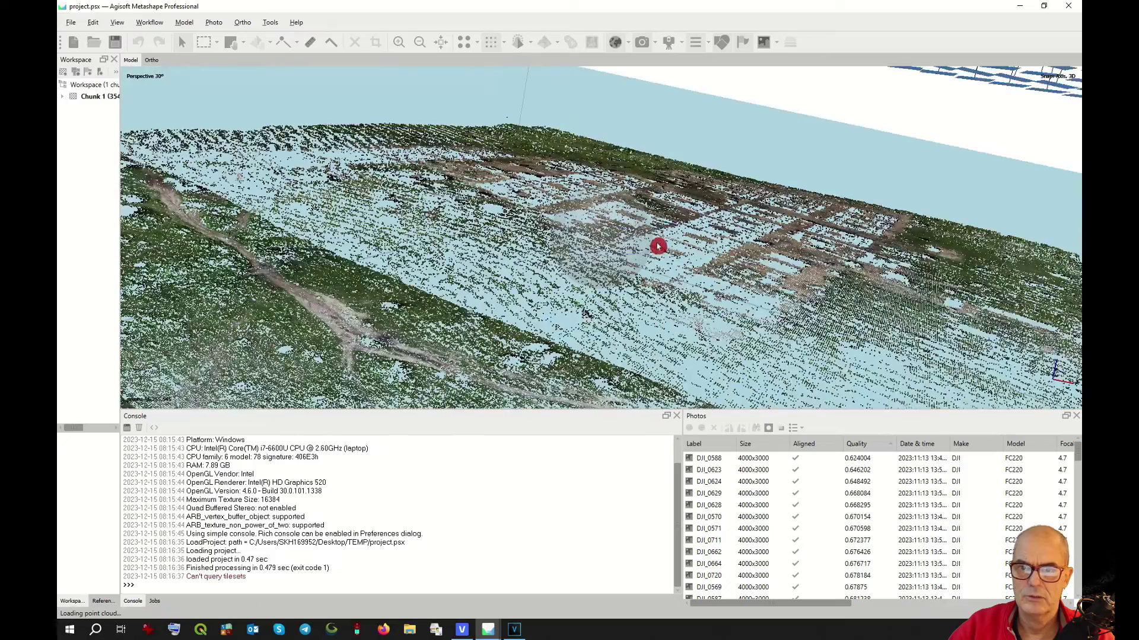
left_click_drag(657, 247, 594, 223)
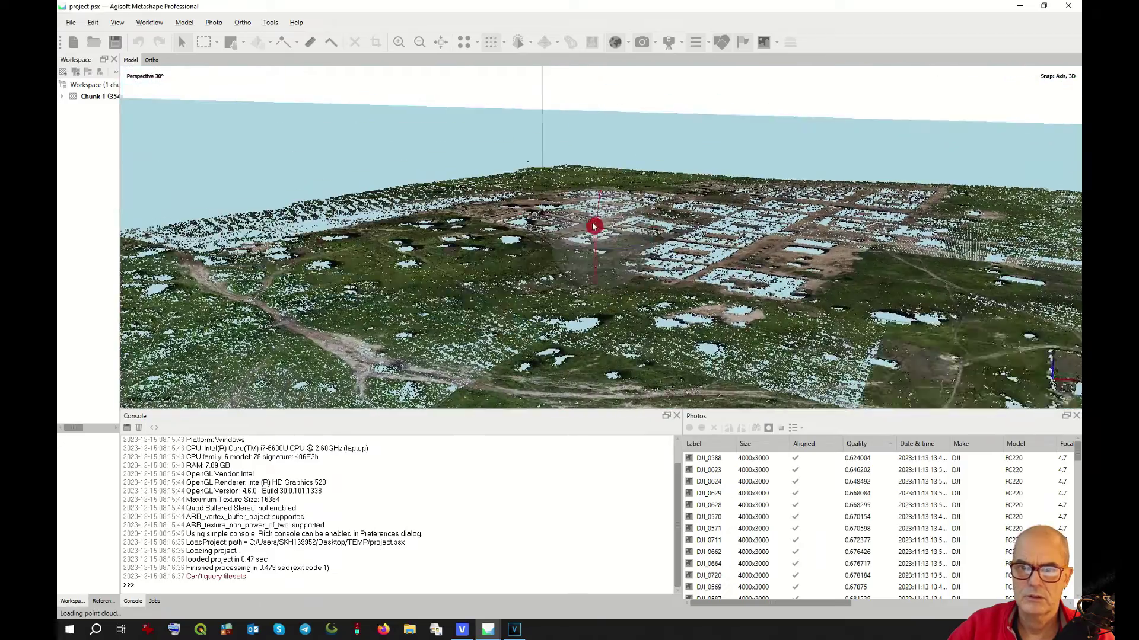
scroll(591, 238, "up", 3)
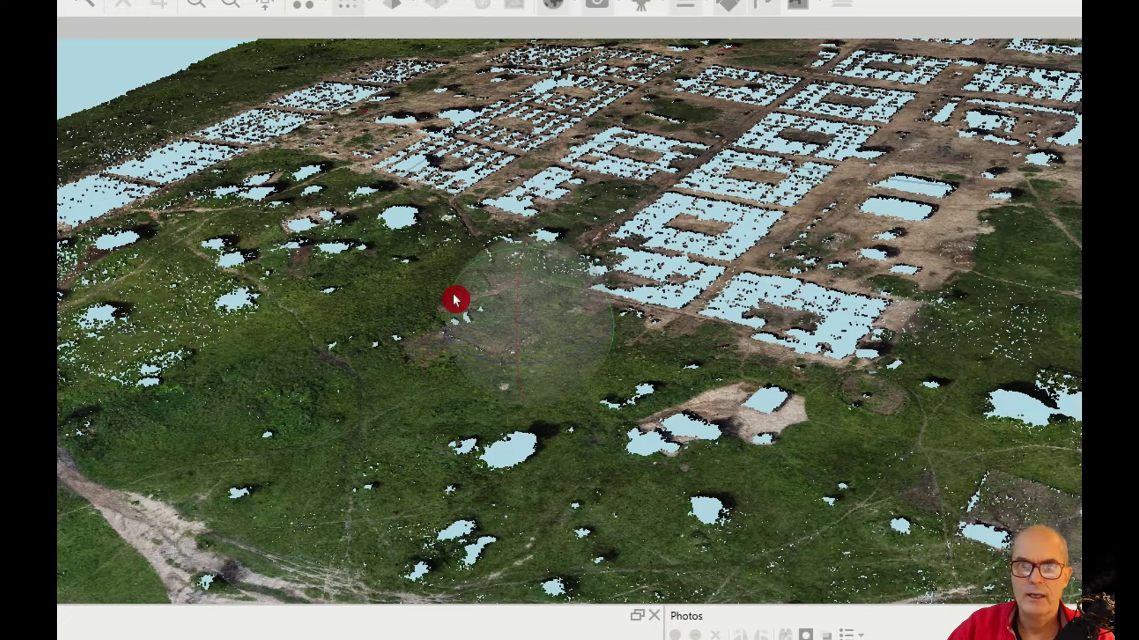
left_click(370, 2)
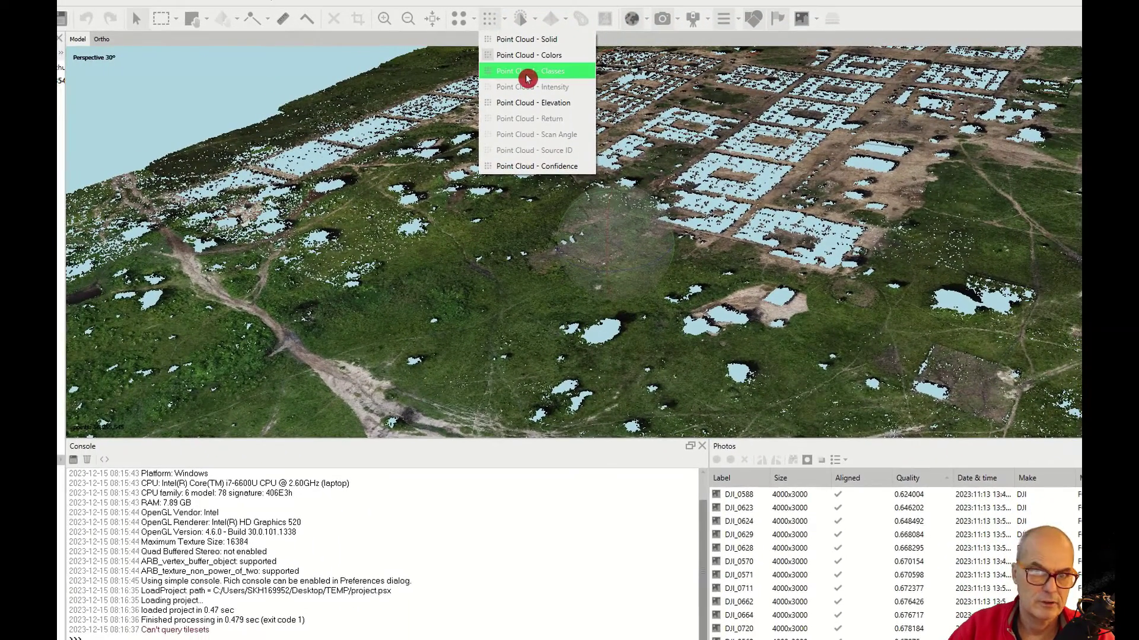
Step: Colour the point cloud by Classes, then by Elevation, and finally by Confidence
left_click(527, 77)
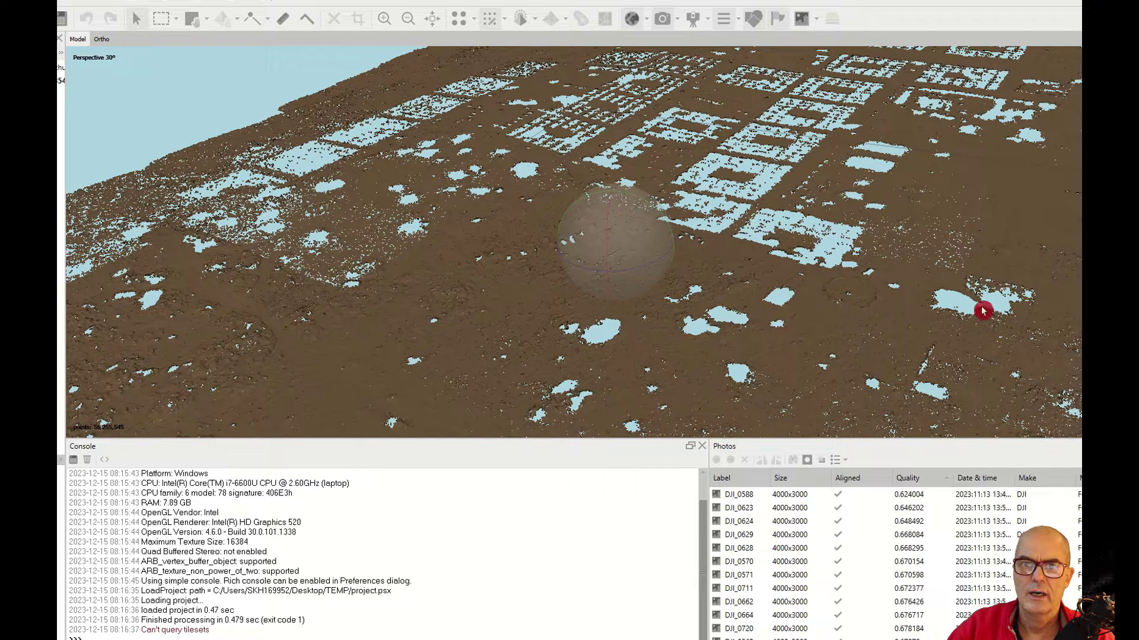
left_click(507, 24)
left_click(529, 105)
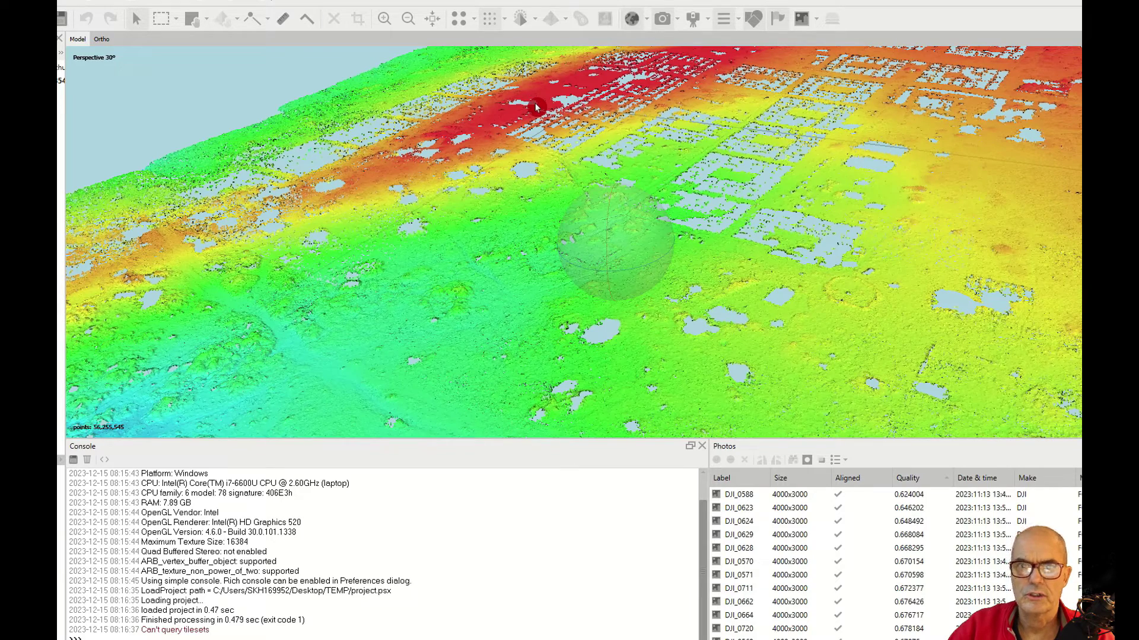
left_click(506, 21)
left_click(525, 169)
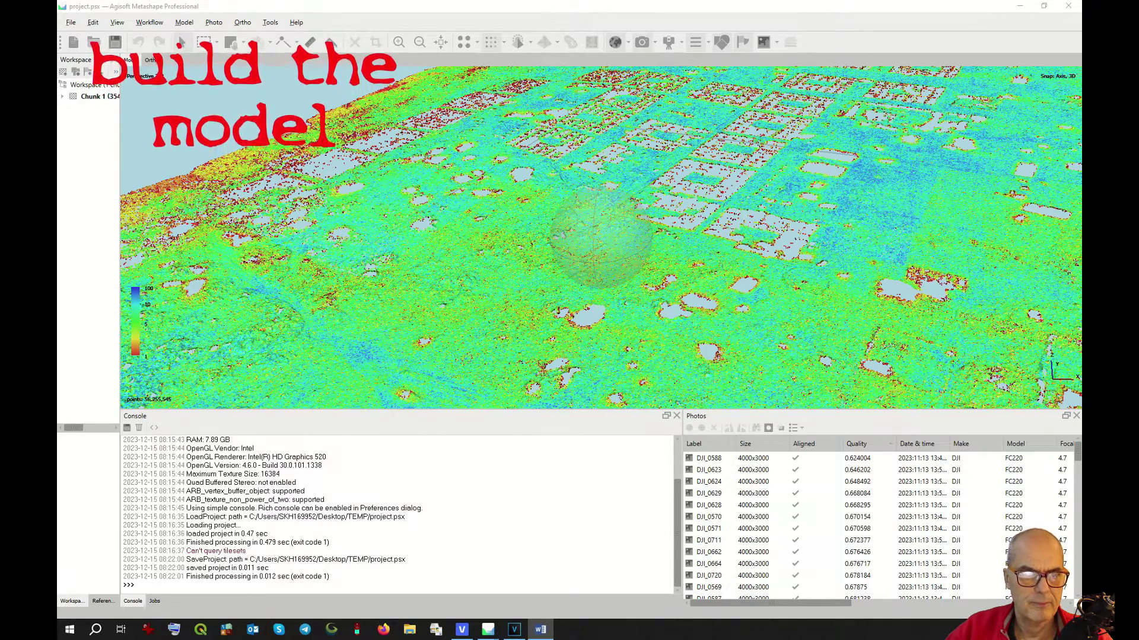
Step: Build a Height field (2.5D) model from the point cloud with the chosen face count, confirming the warning
left_click(157, 23)
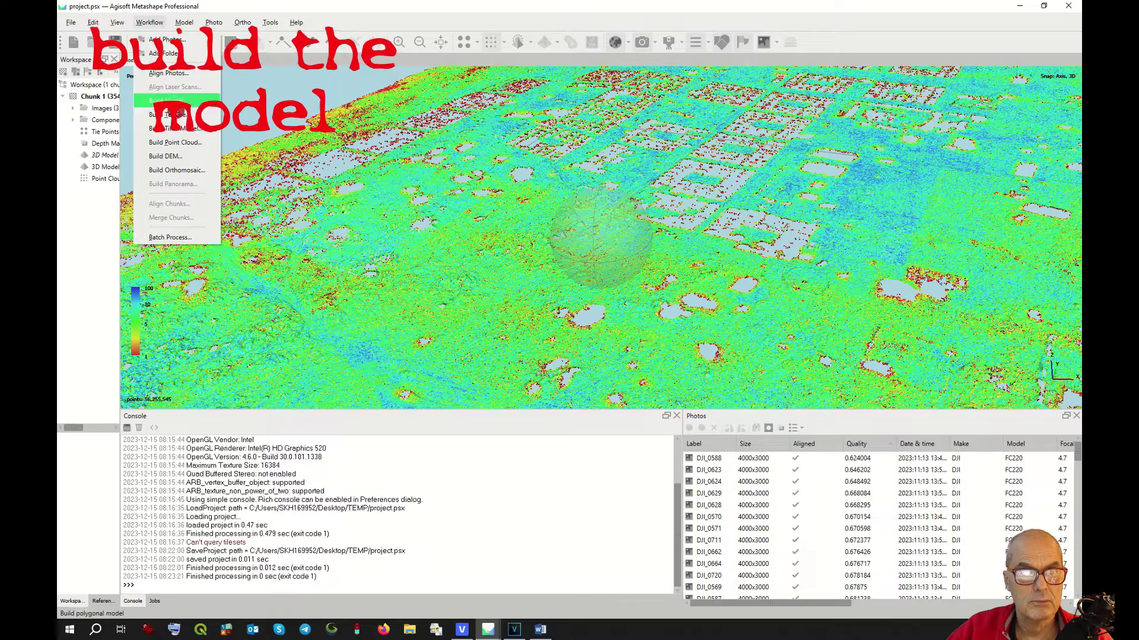
left_click(172, 102)
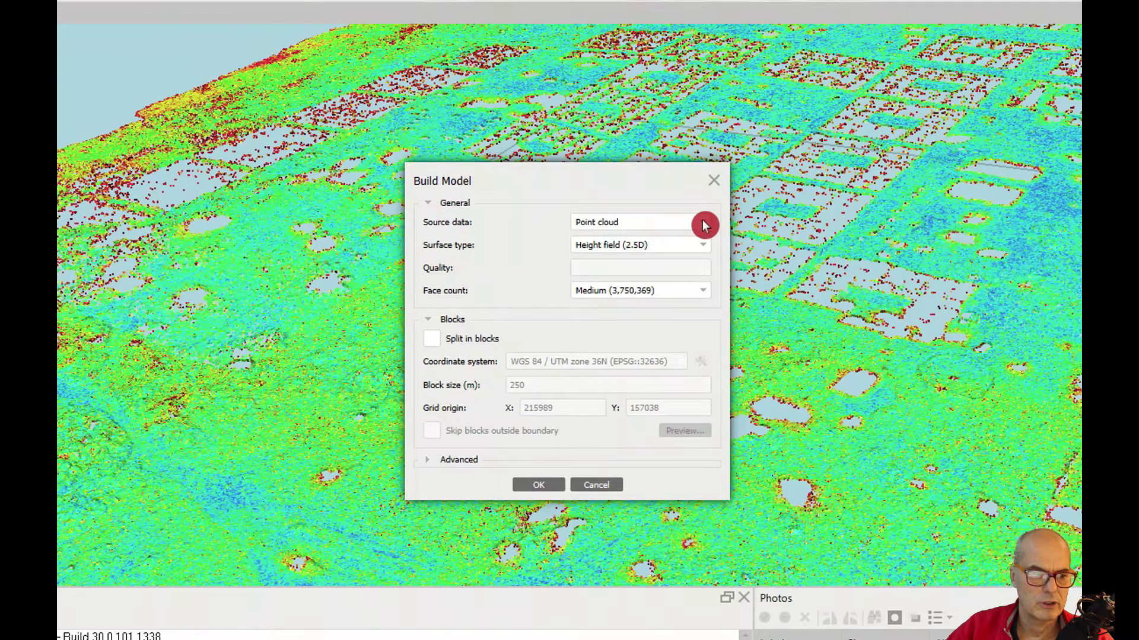
left_click(700, 253)
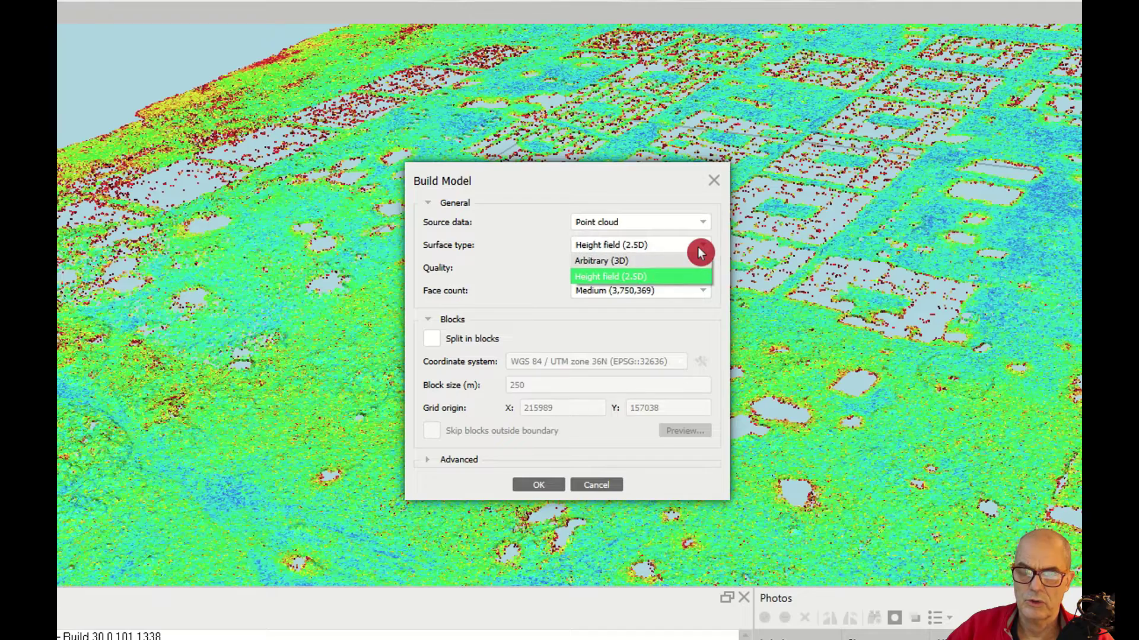
left_click(687, 278)
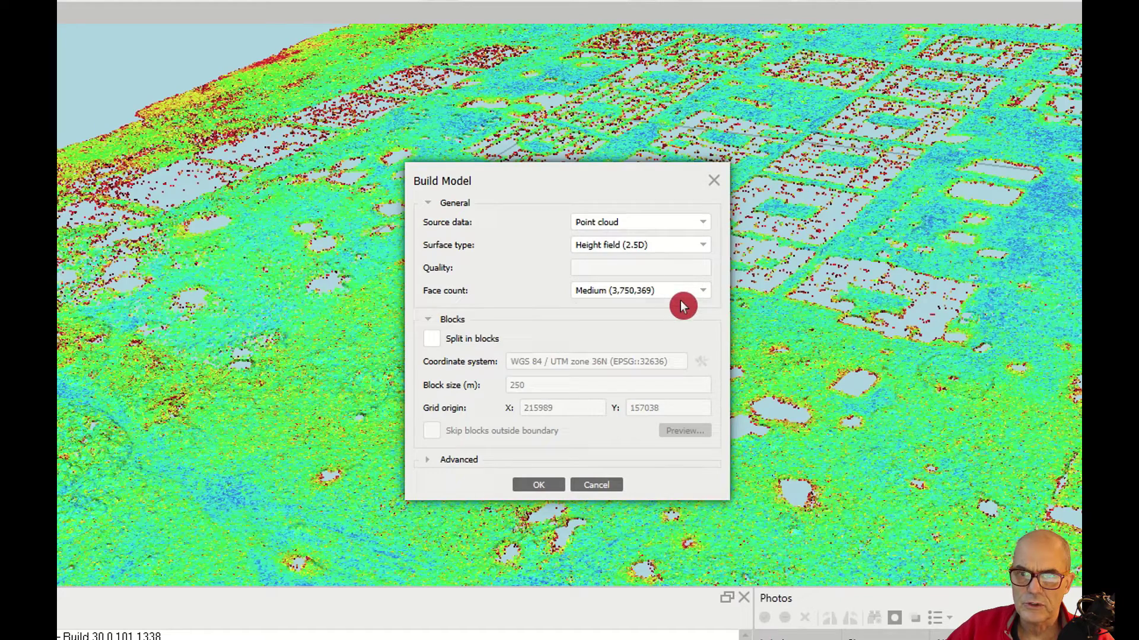
left_click(682, 300)
left_click(681, 307)
left_click(538, 484)
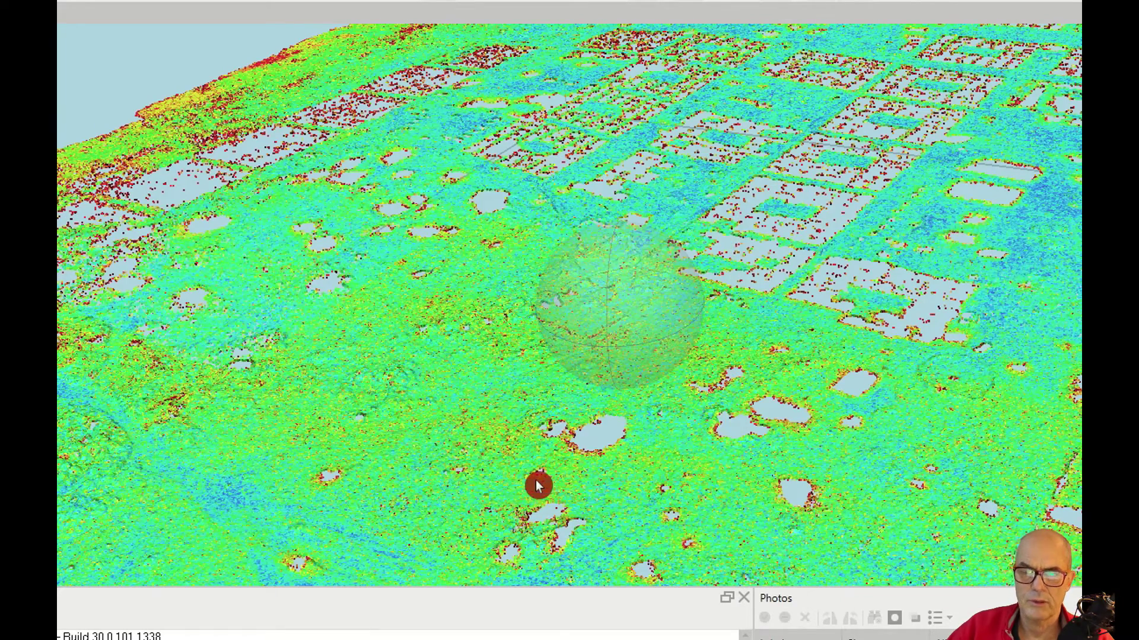
left_click(772, 502)
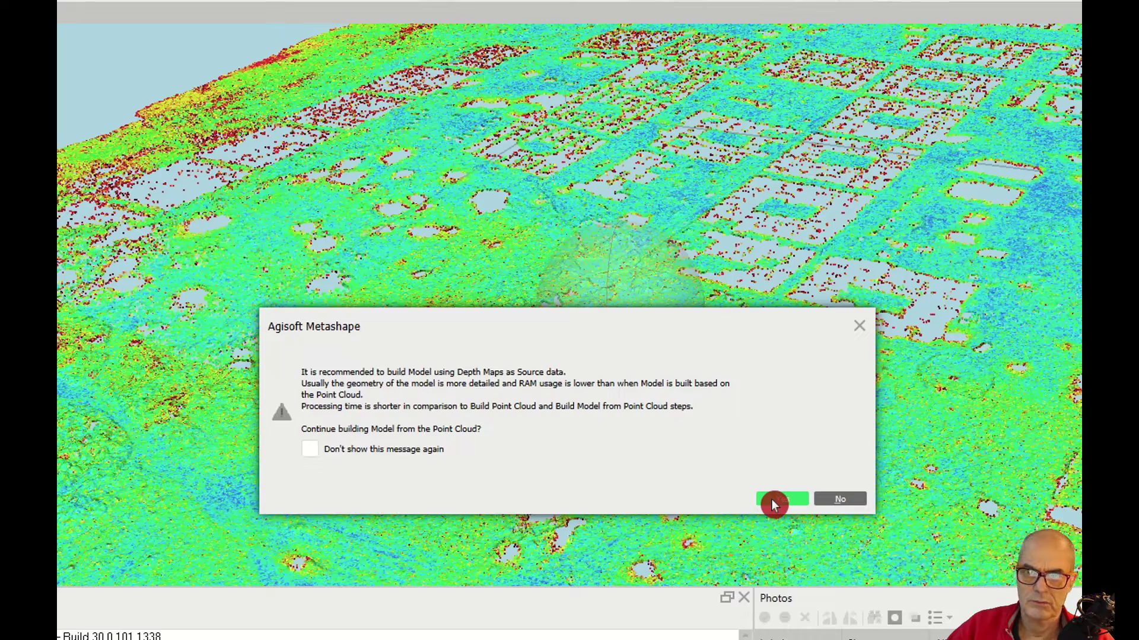
left_click(771, 500)
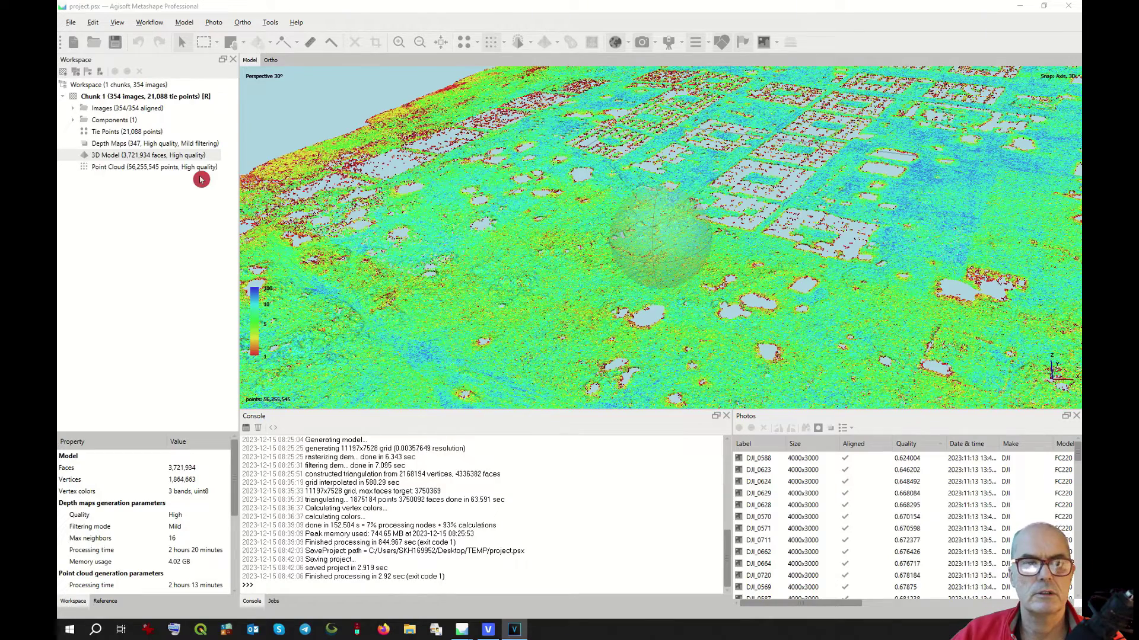
Step: Display the 3,721,934-face 3D Model from the Workspace pane in the view
left_click(101, 158)
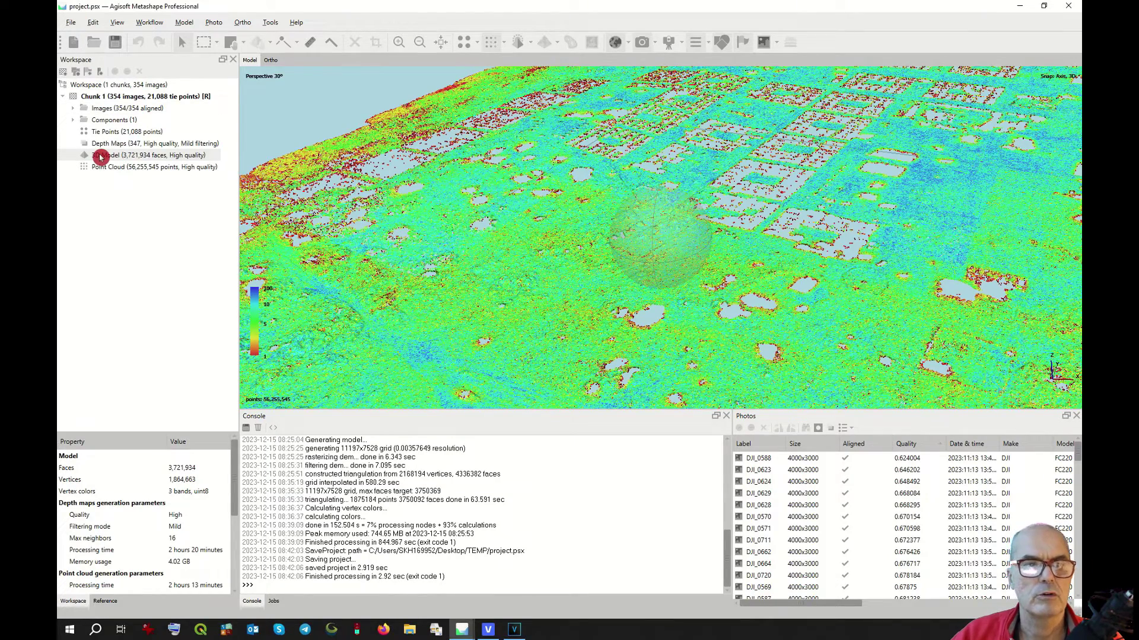
double_click(101, 156)
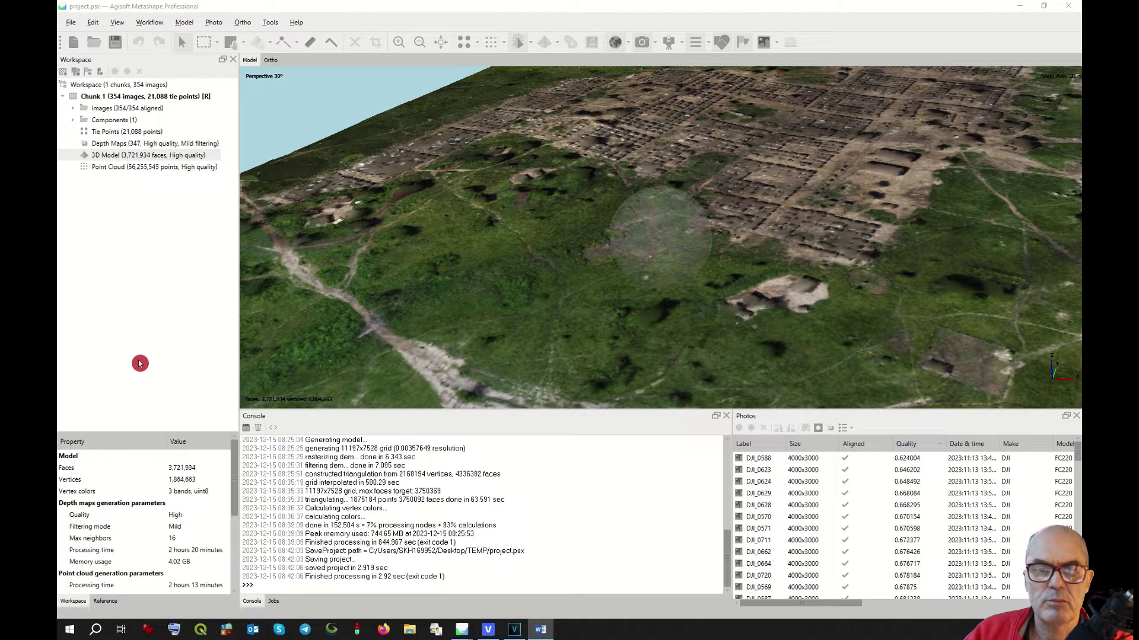
left_click(270, 22)
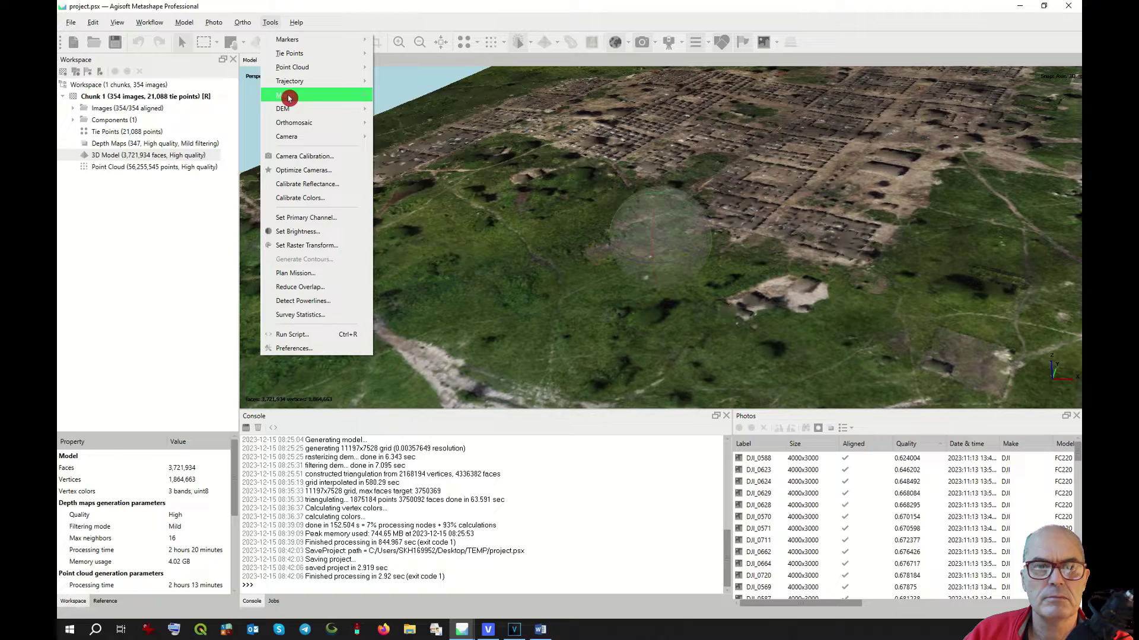
Step: Decimate the model to 1,000,000 faces and make the new 3D Model the active one
mouse_move(289, 98)
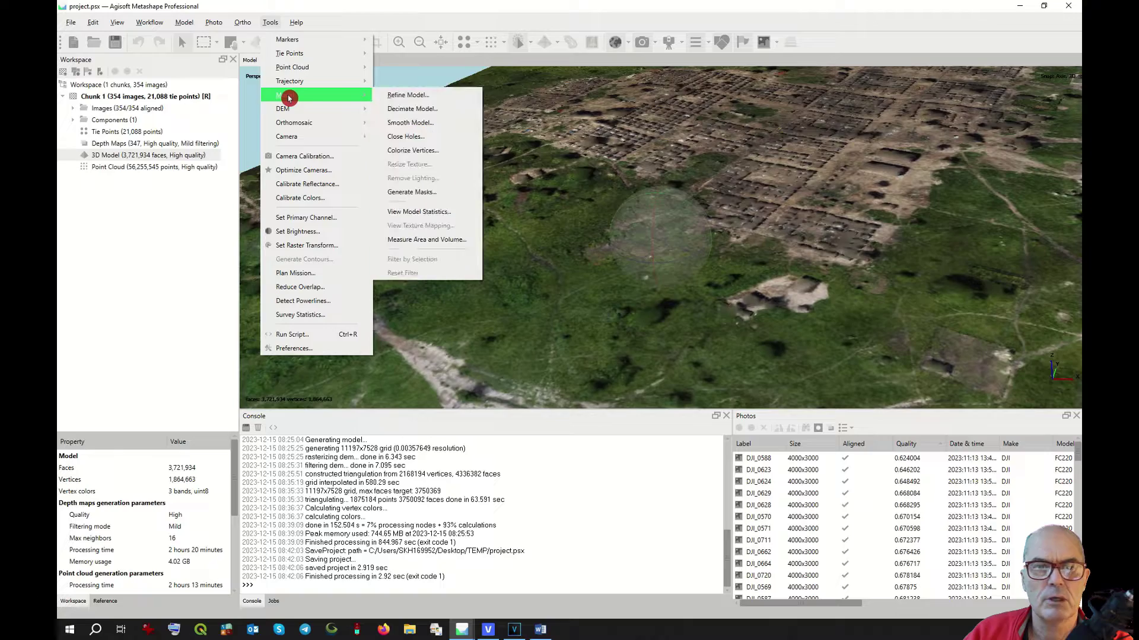
left_click(421, 110)
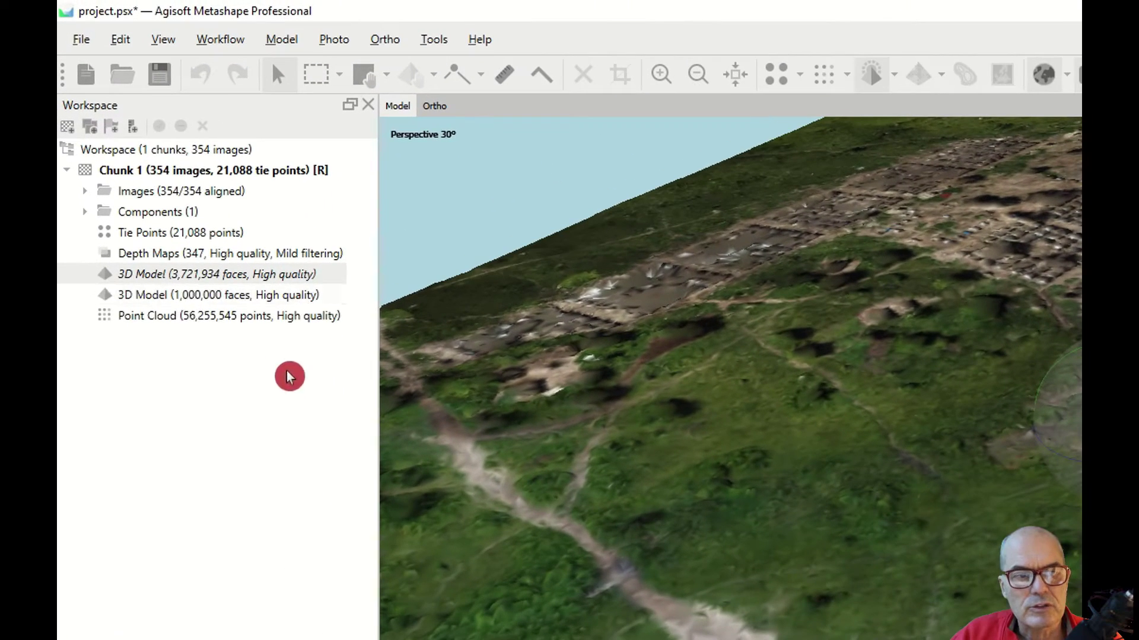
left_click(150, 295)
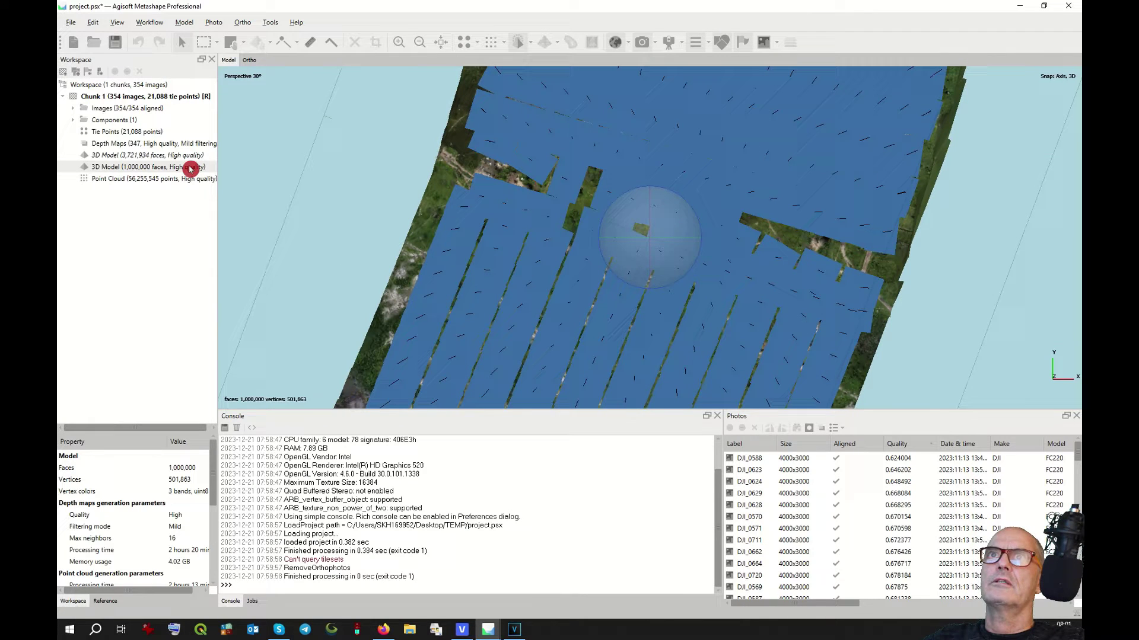
Step: Tilt the decimated model and show it with plain shading
left_click_drag(648, 236, 621, 153)
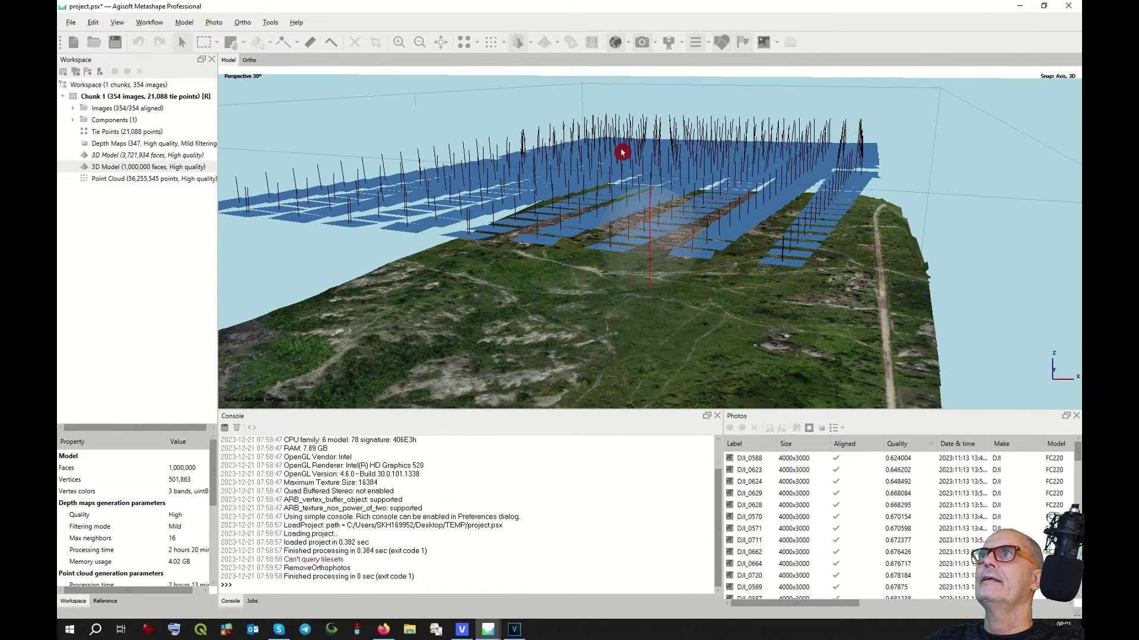
left_click(530, 45)
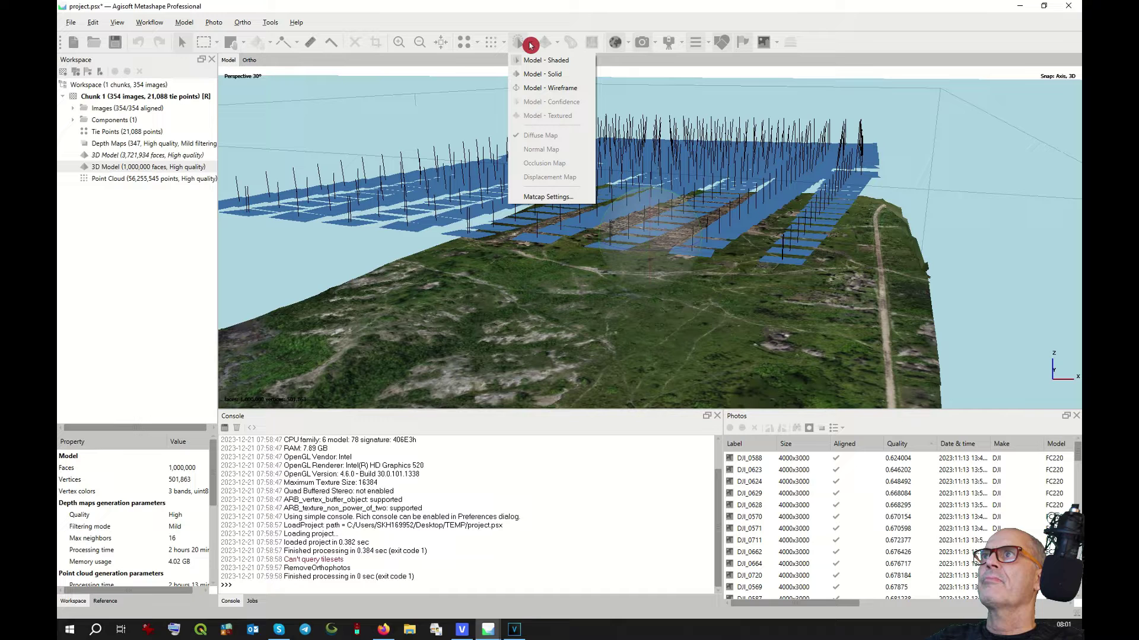
left_click(531, 44)
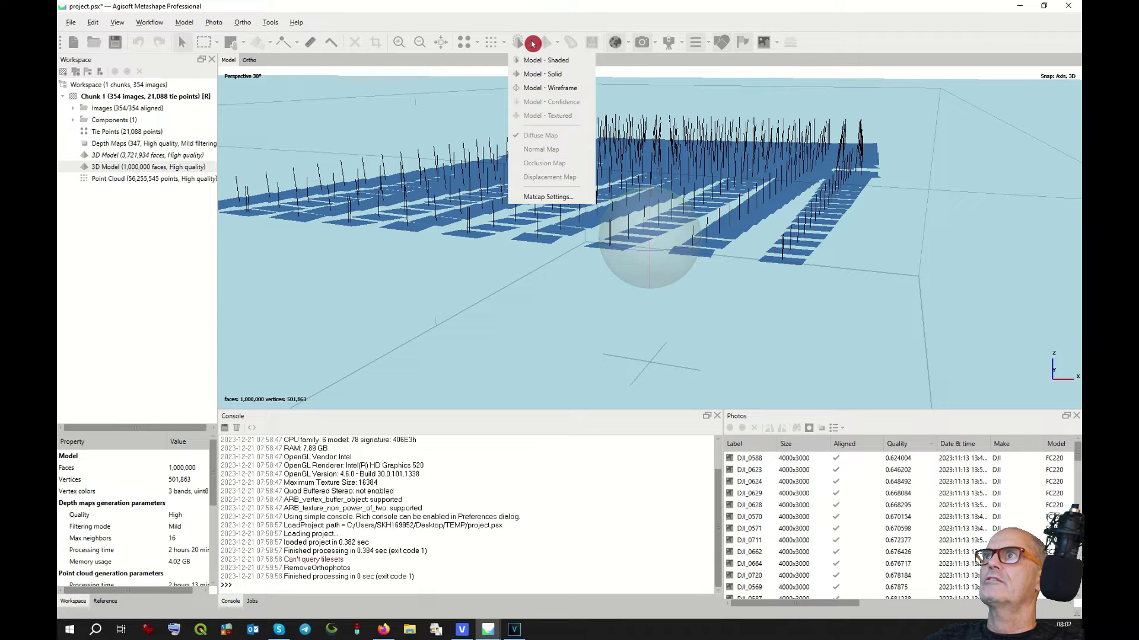
left_click(532, 60)
scroll(577, 358, "up", 5)
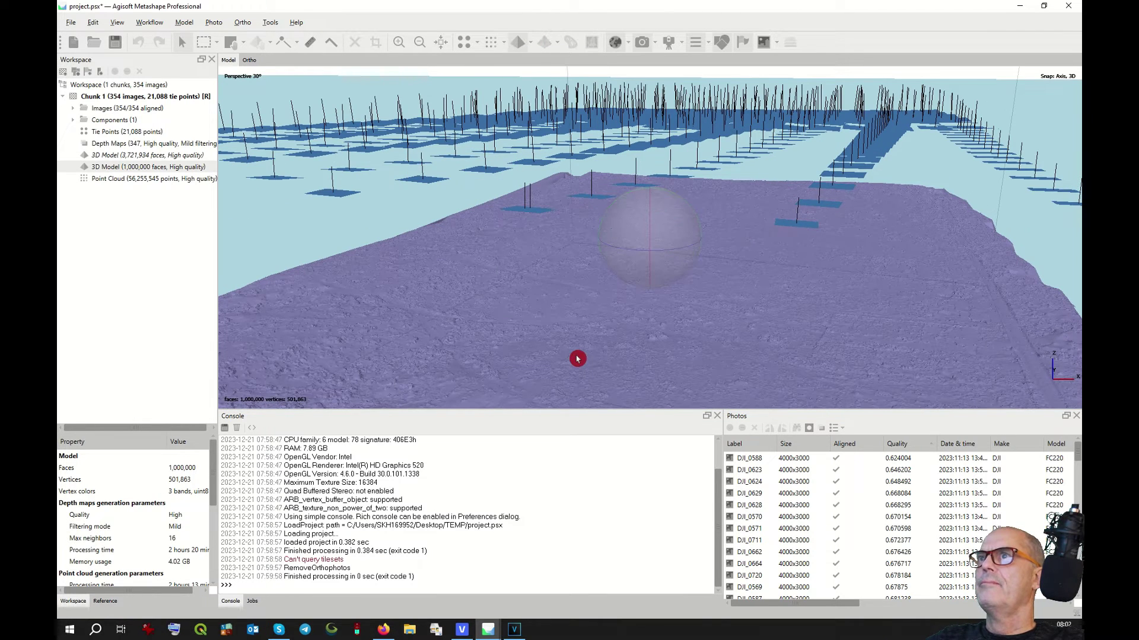
Step: View the terrain as Model - Wireframe, then switch it to Model - Solid
left_click(532, 44)
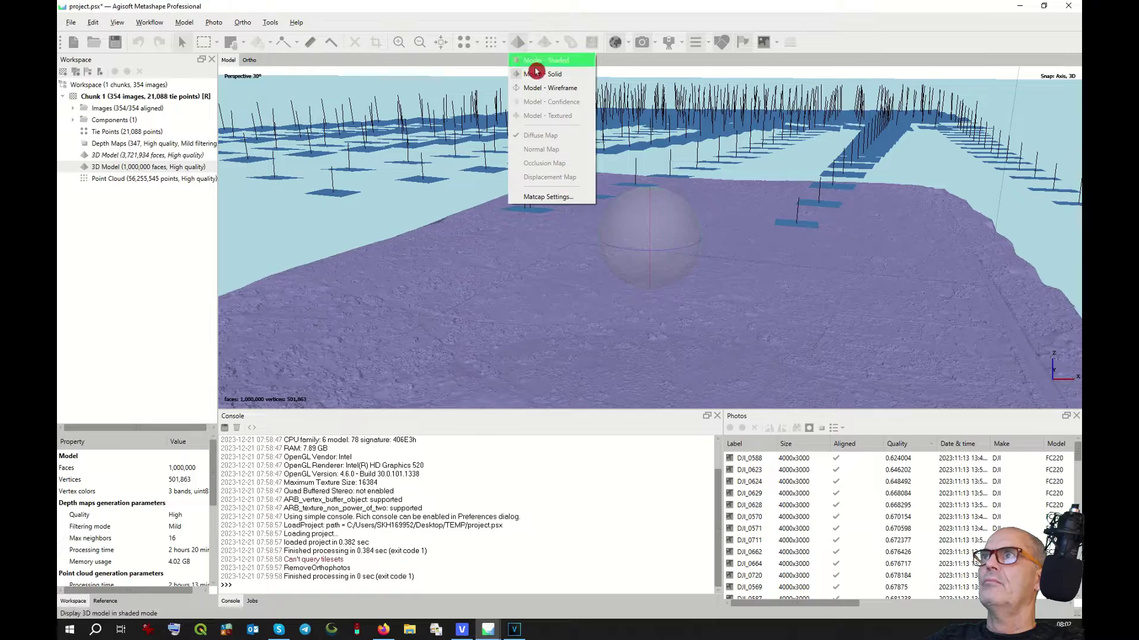
left_click(585, 95)
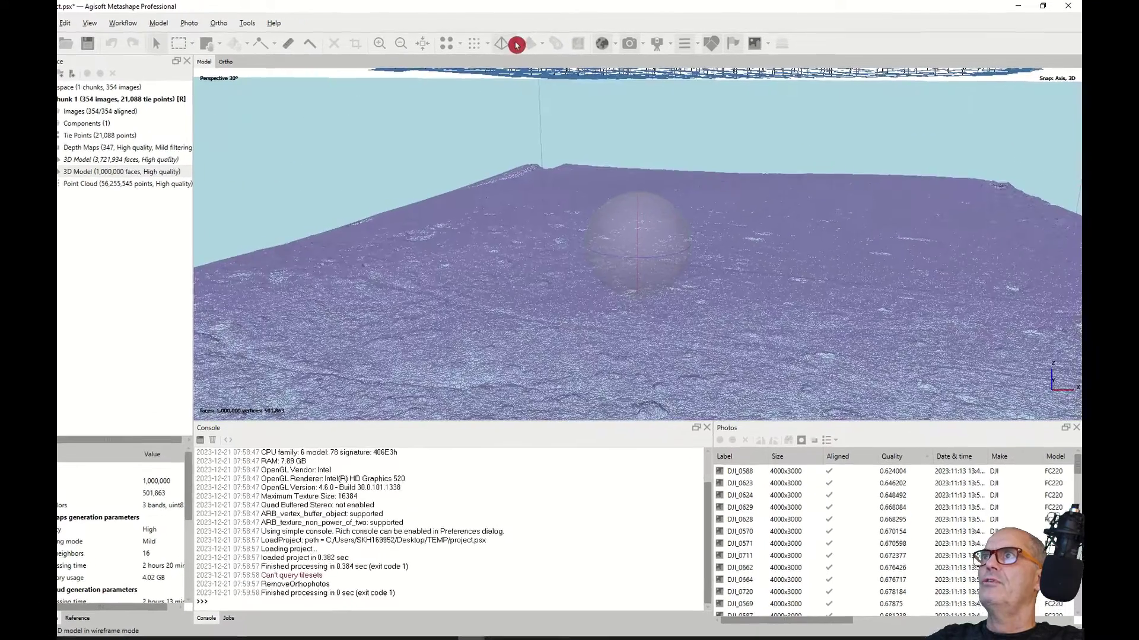
left_click(530, 43)
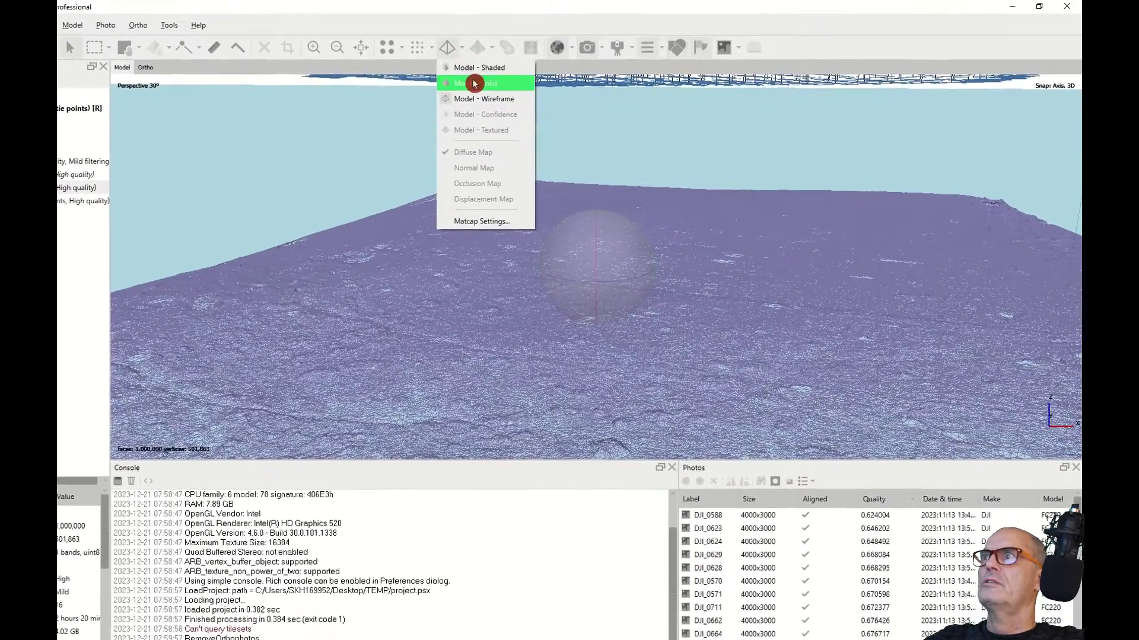
left_click(474, 83)
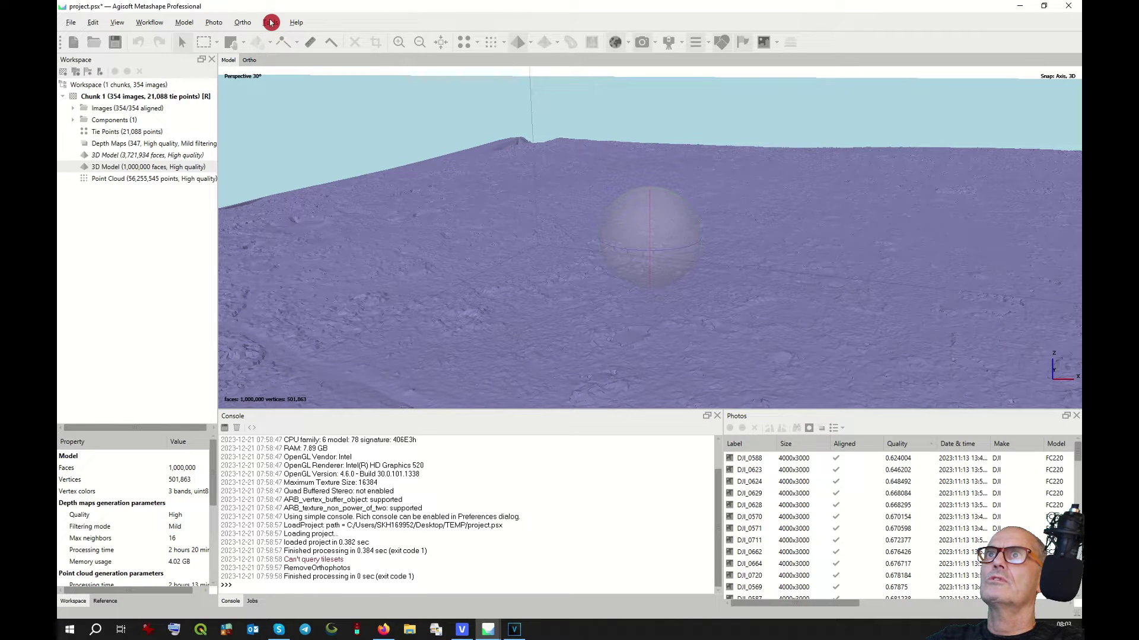
Step: Run Smooth Model once on the terrain at strength 1.00
left_click(270, 22)
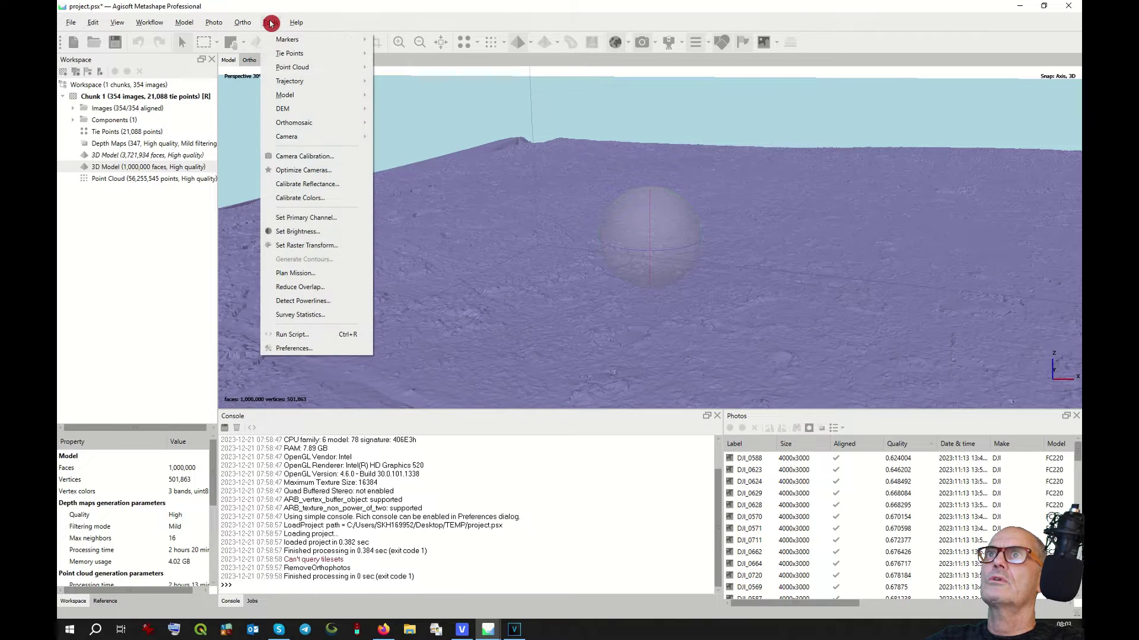
mouse_move(292, 101)
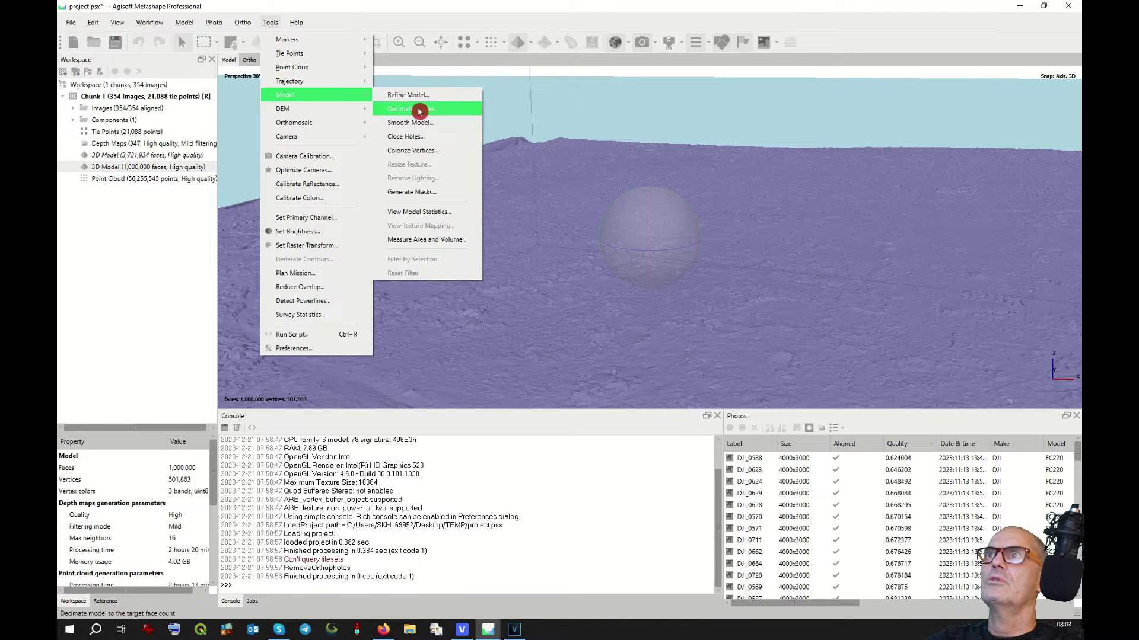
left_click(428, 123)
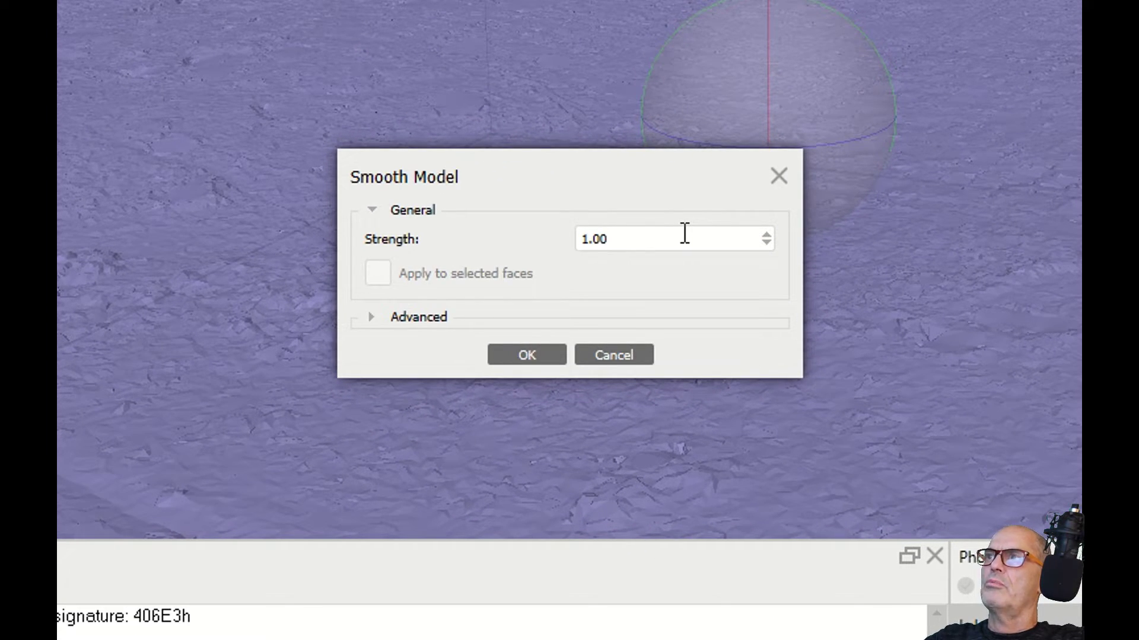
left_click(551, 353)
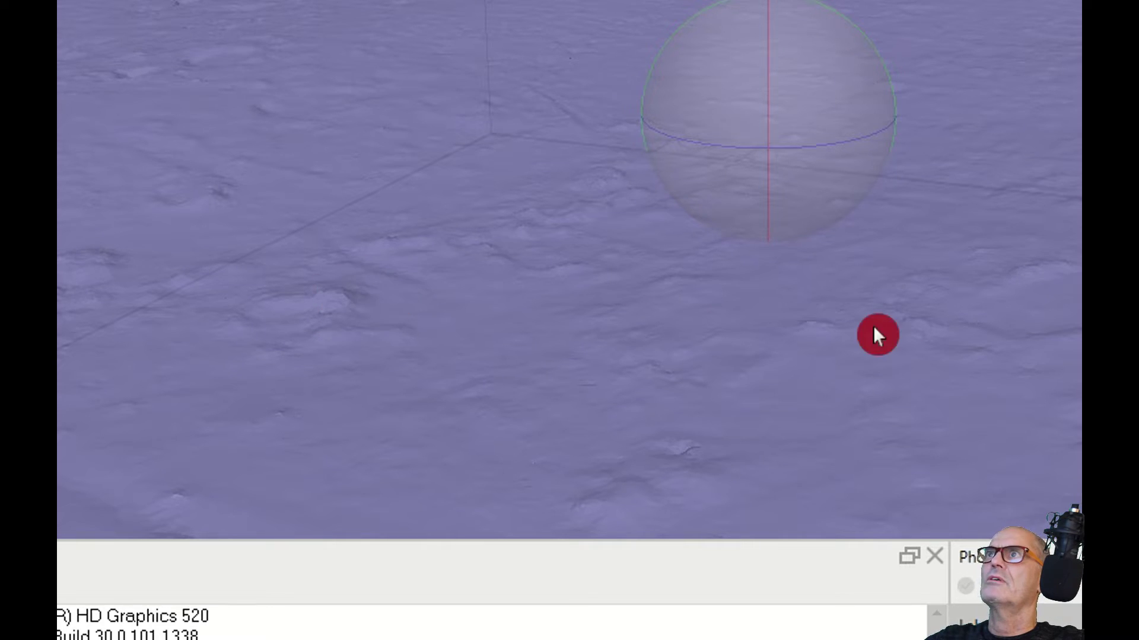
Step: Apply two more strength-1.00 smoothing passes and tilt the view of the terrain
left_click(270, 22)
mouse_move(297, 95)
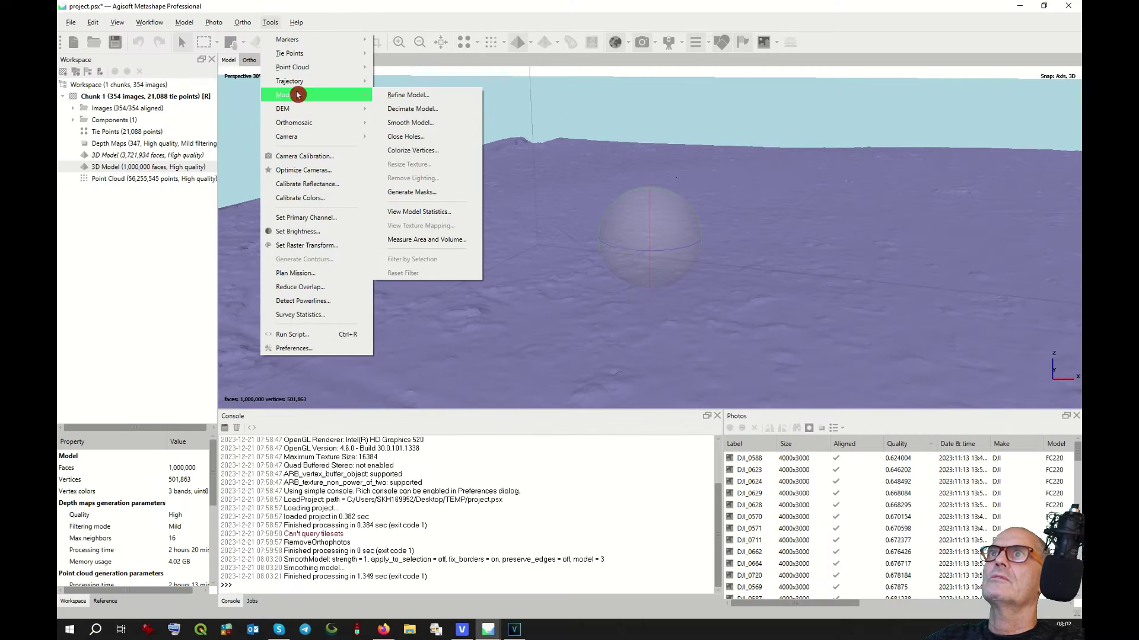
left_click(430, 128)
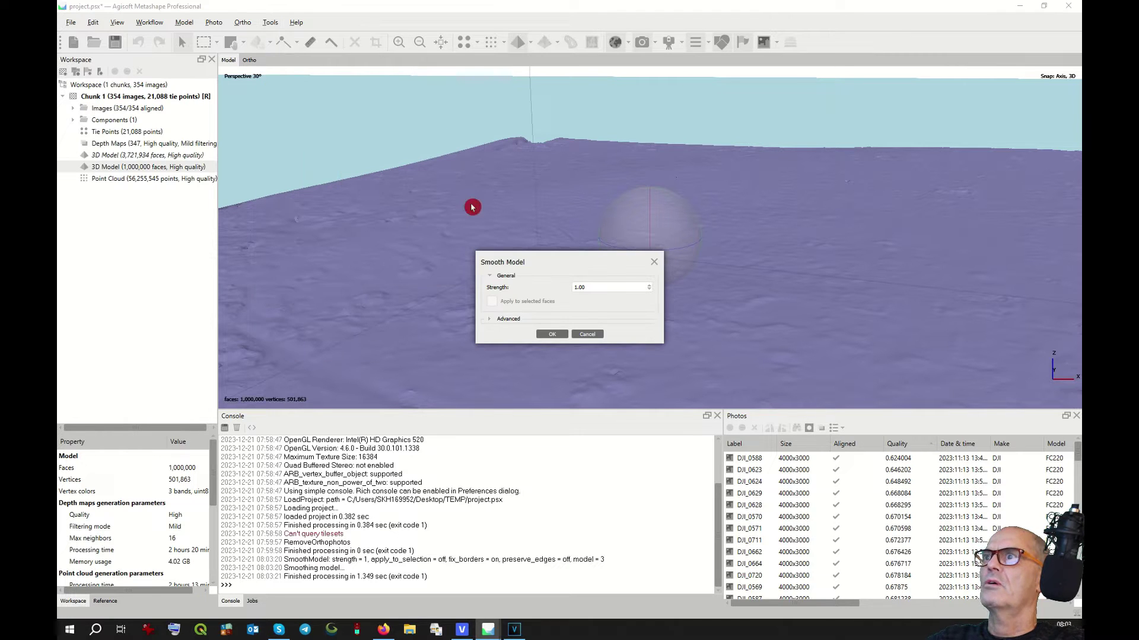
left_click(553, 334)
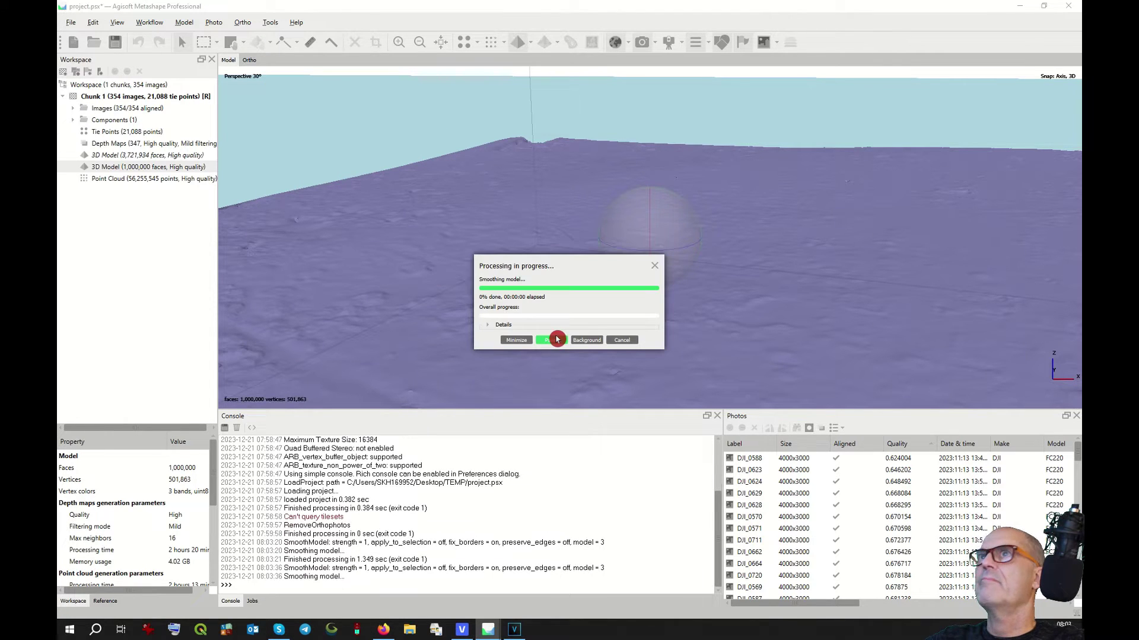
left_click(270, 22)
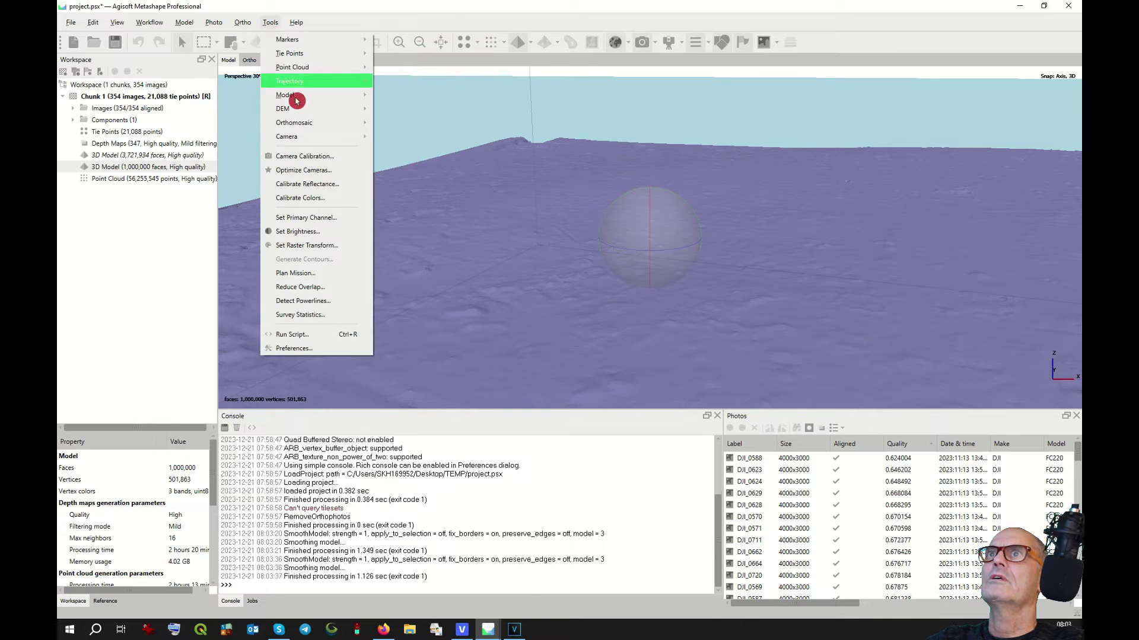
mouse_move(298, 98)
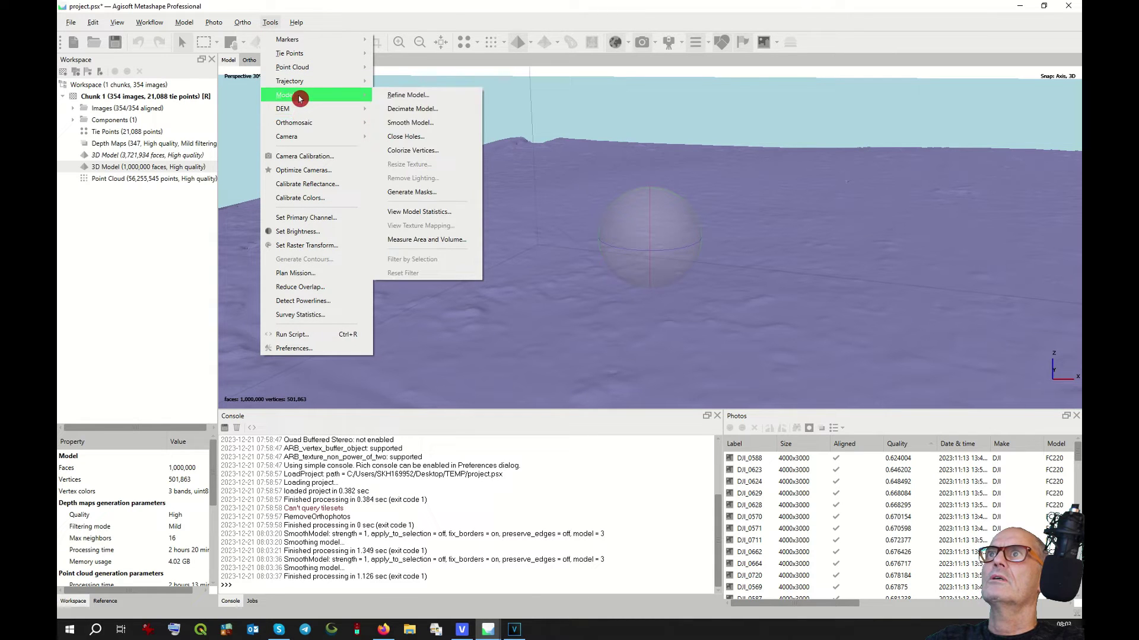
left_click(425, 127)
left_click(553, 335)
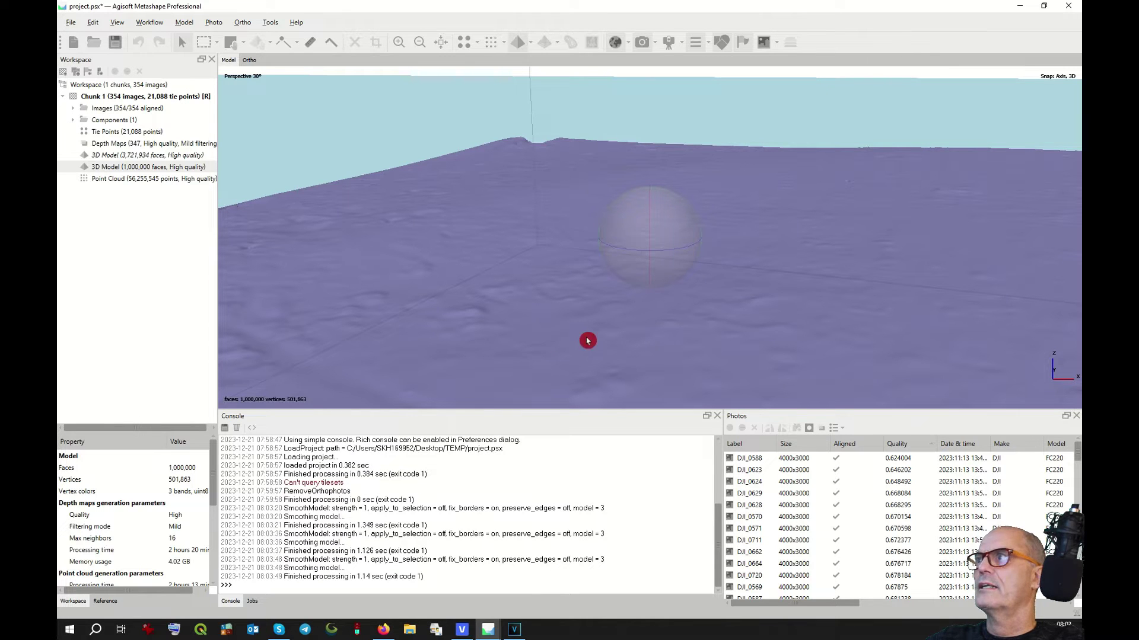
left_click_drag(500, 324, 478, 309)
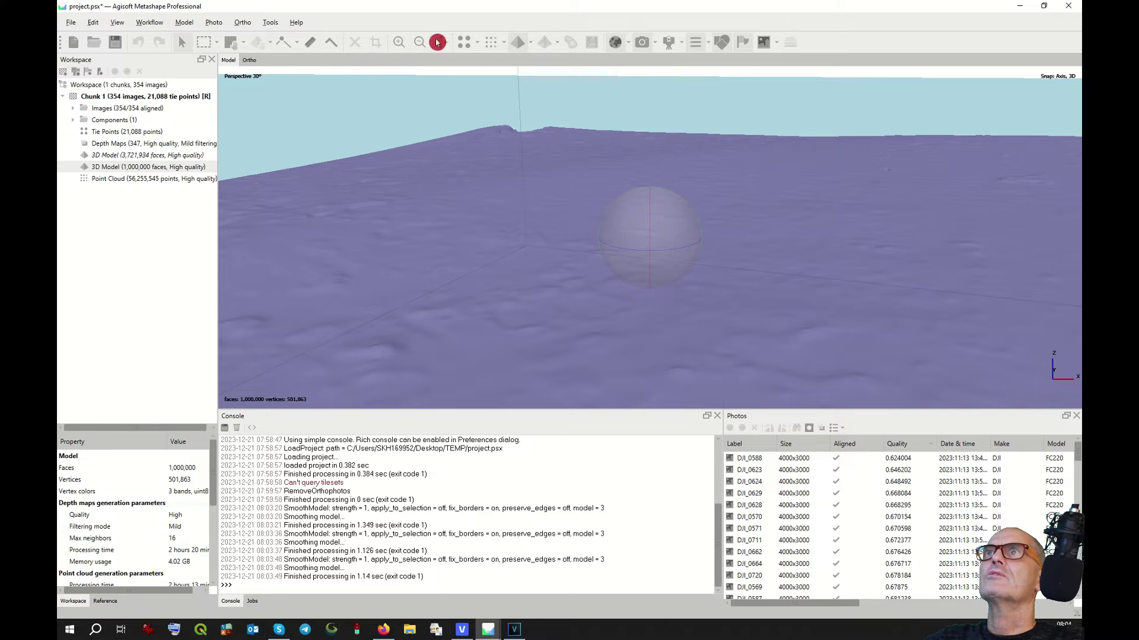
left_click(531, 45)
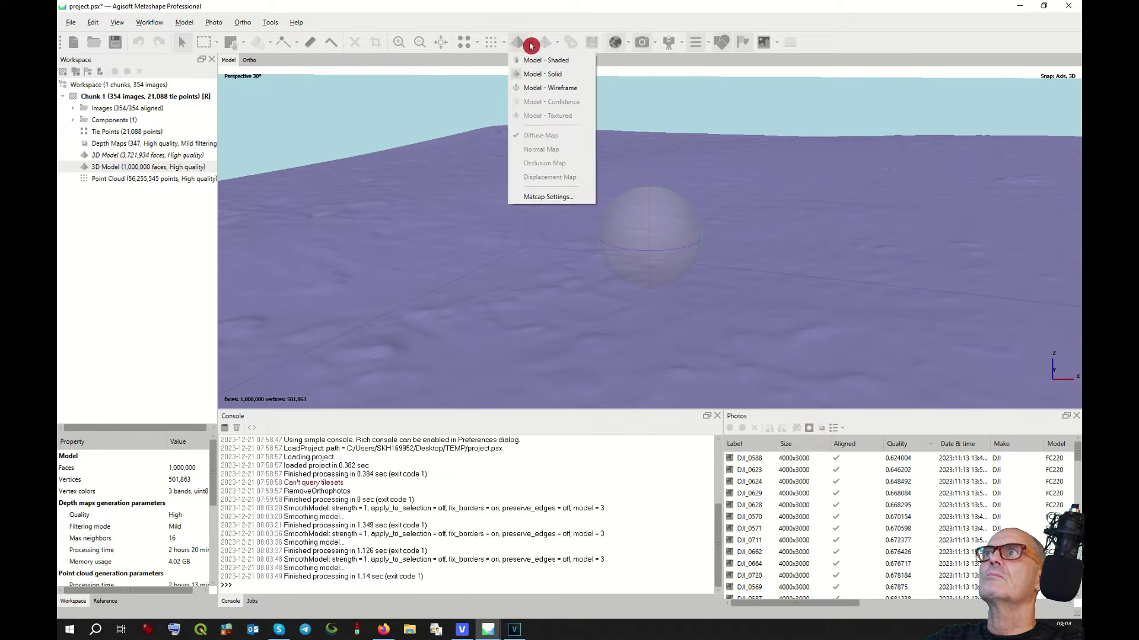
left_click(534, 59)
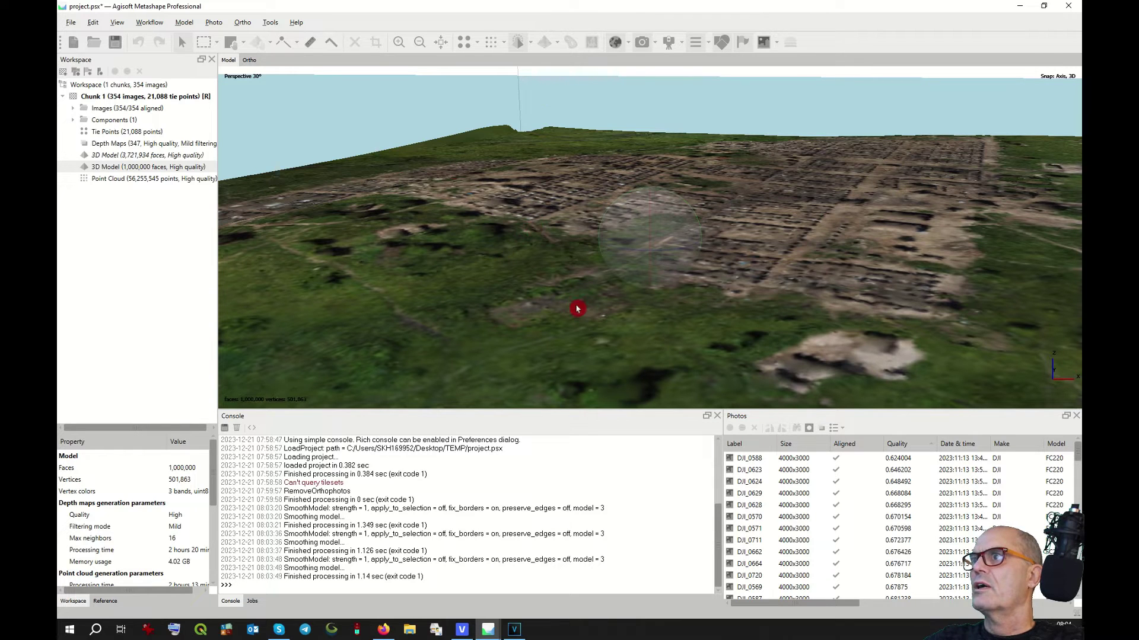
scroll(475, 318, "up", 3)
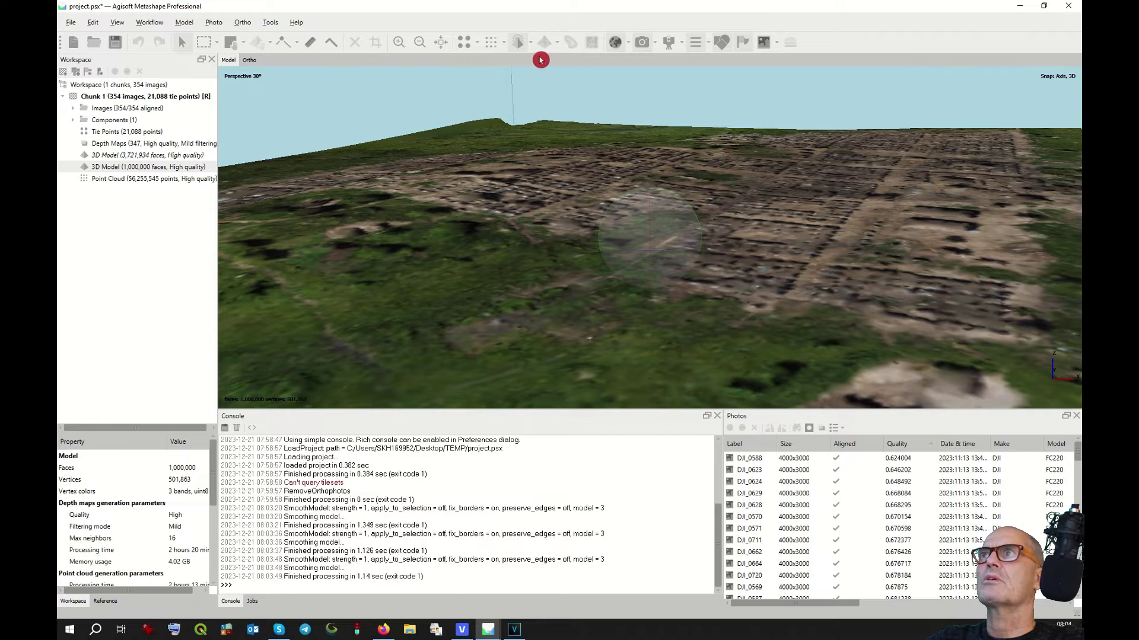
left_click(525, 42)
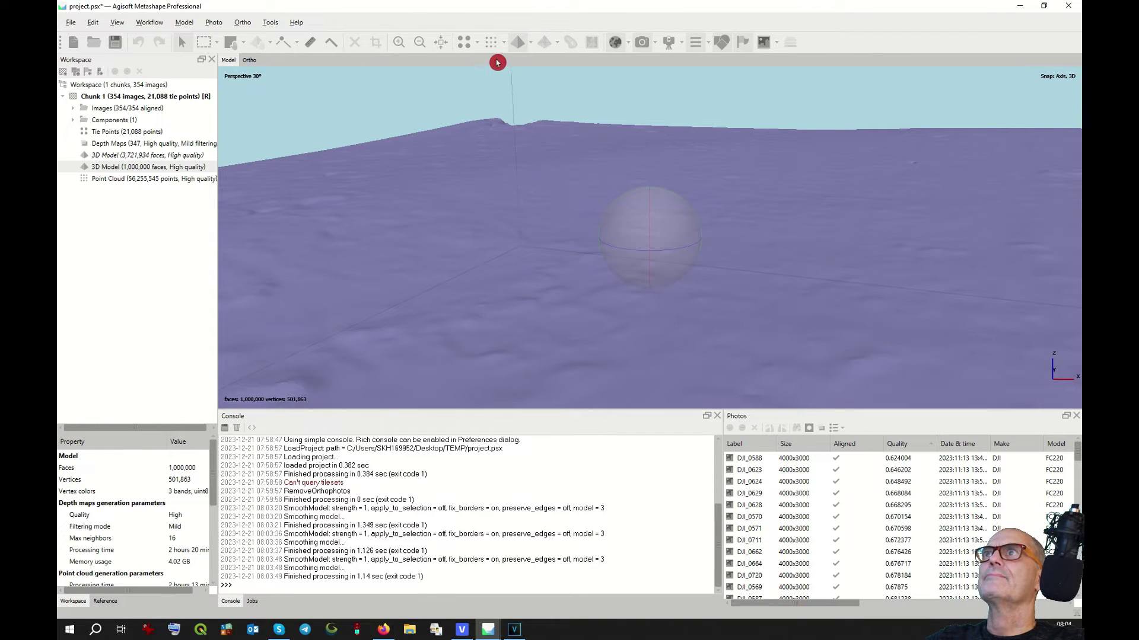
left_click(271, 23)
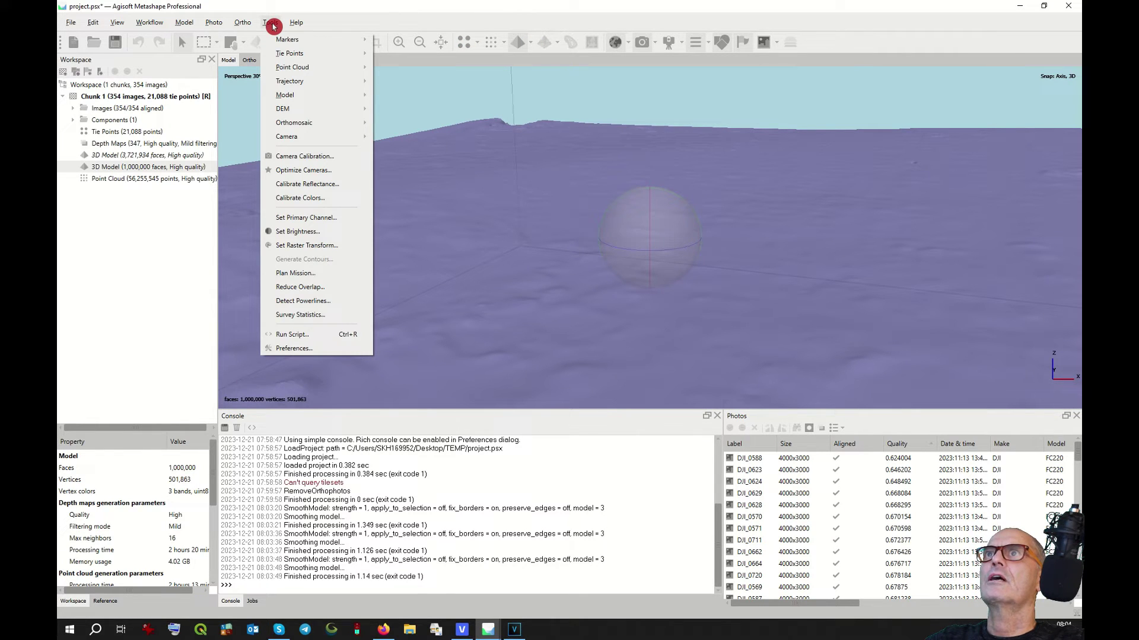
Step: Run a fourth strength-1 smoothing pass on the wireframe terrain and save project.psx
mouse_move(286, 95)
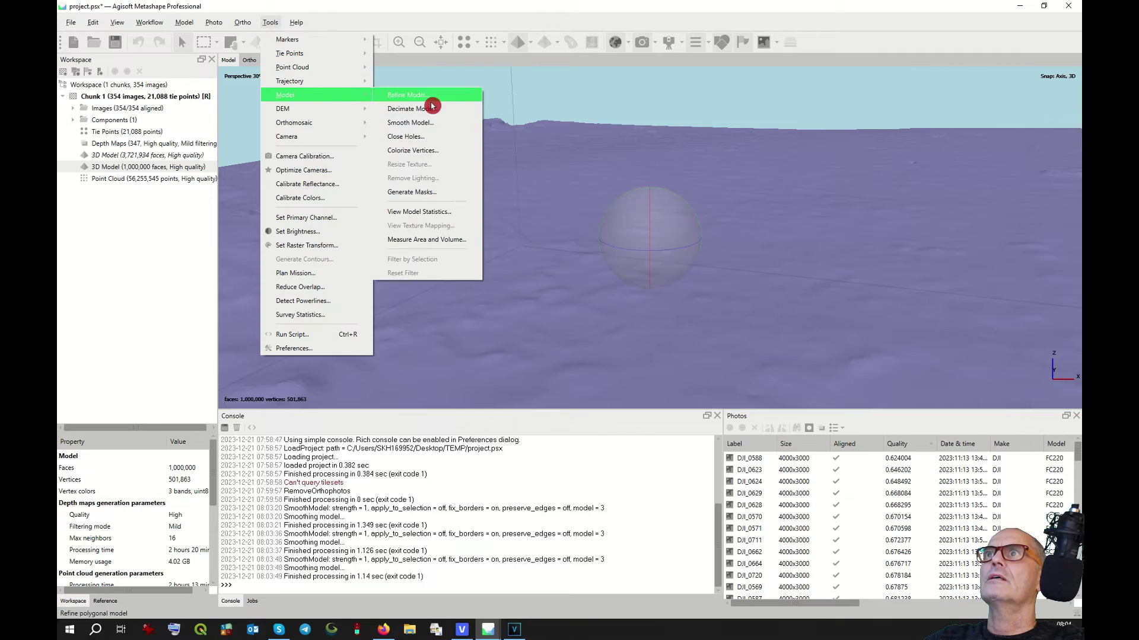
left_click(437, 123)
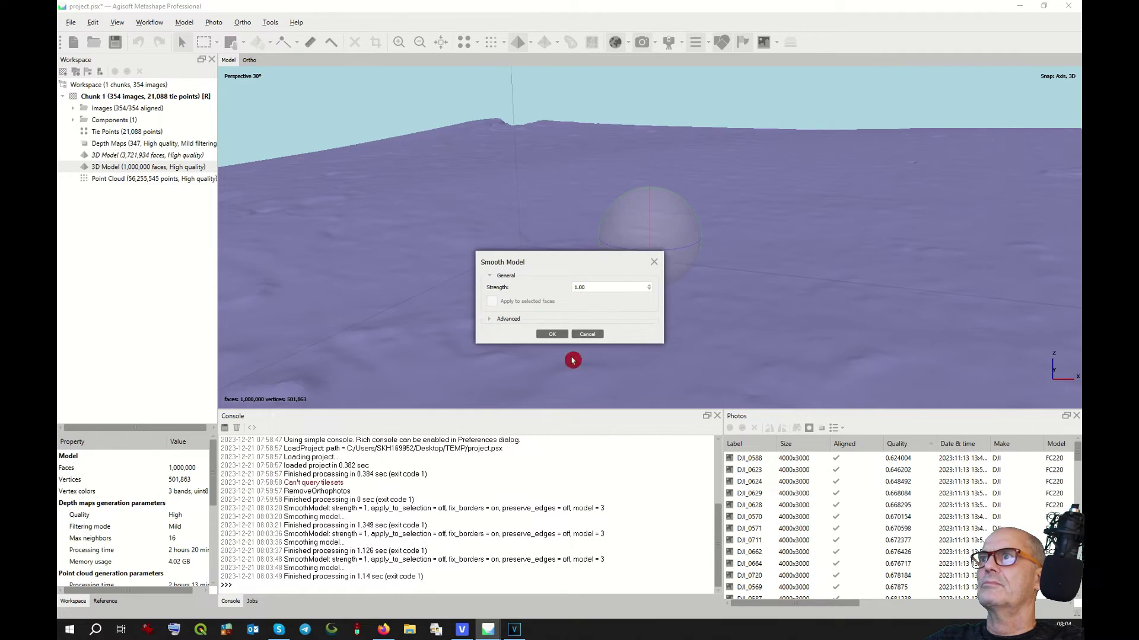
left_click(556, 335)
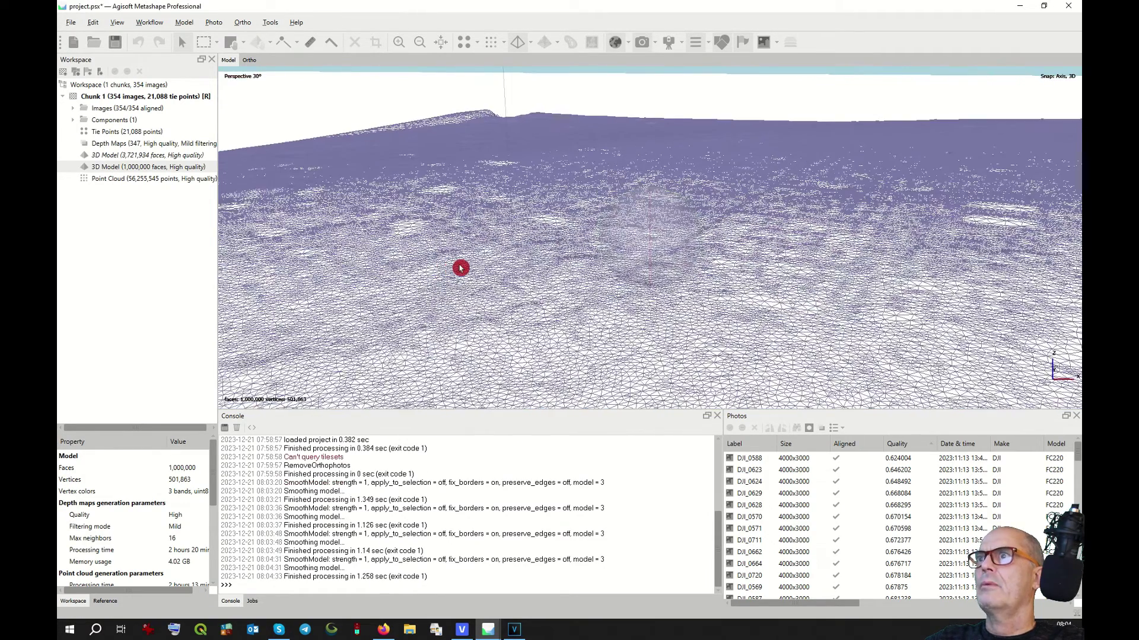
left_click_drag(461, 268, 450, 254)
left_click(117, 42)
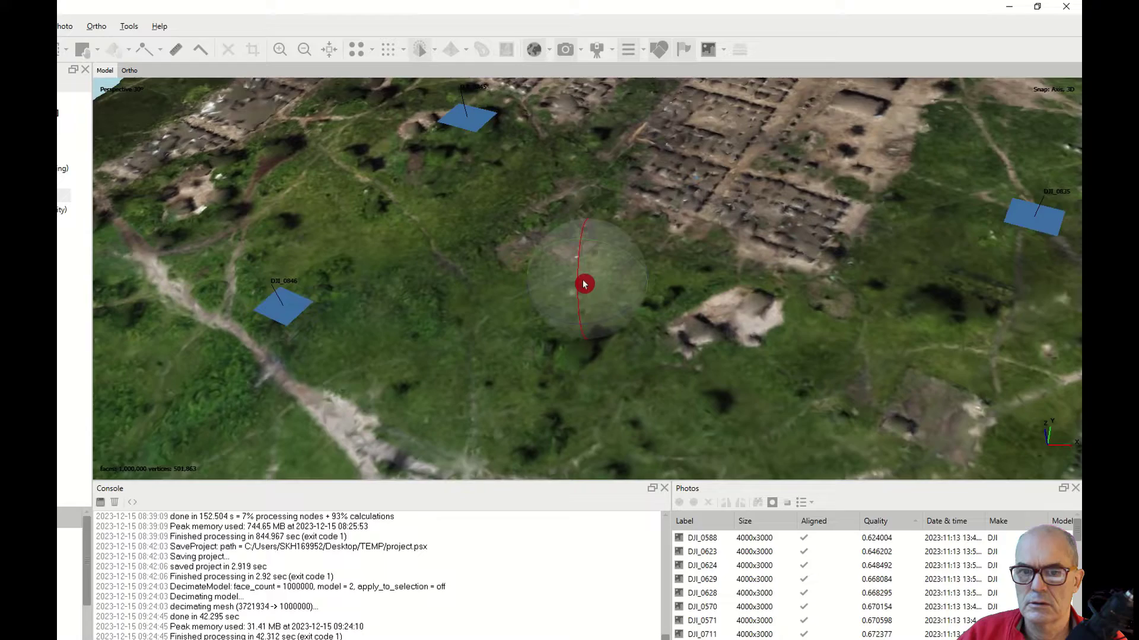
Step: Orbit and zoom out over the textured terrain and cameras, then save project.psx with Ctrl+S
left_click_drag(584, 285, 592, 228)
scroll(554, 283, "down", 5)
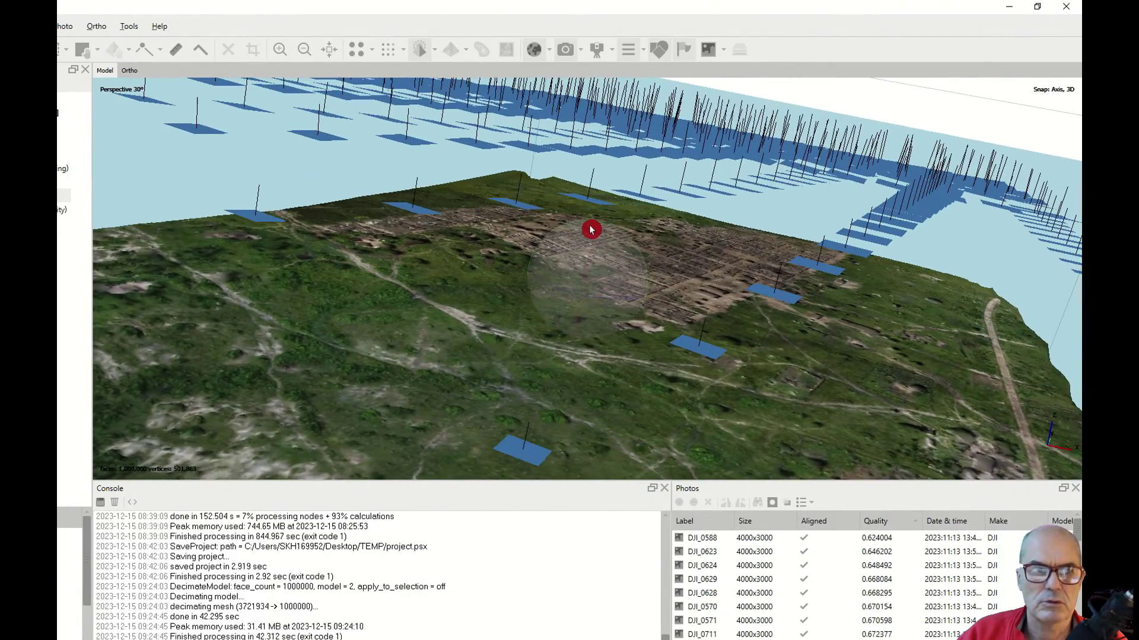
key("ctrl+s")
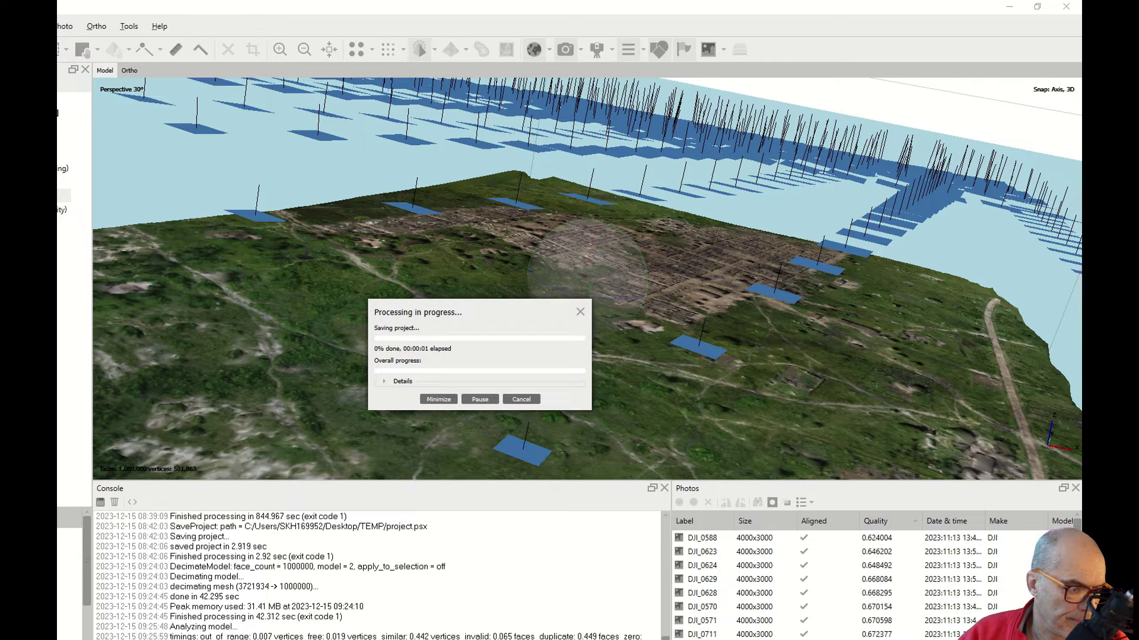